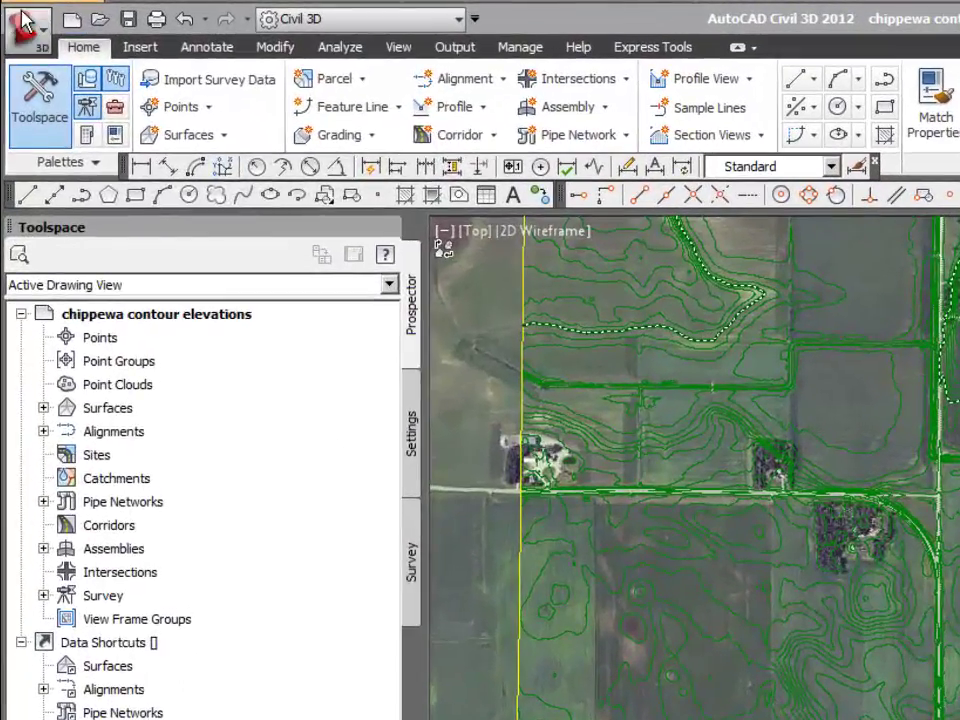
- Create a new drawing from the _autocad civil 3d (imperial) ncs.dwt template
click(16, 12)
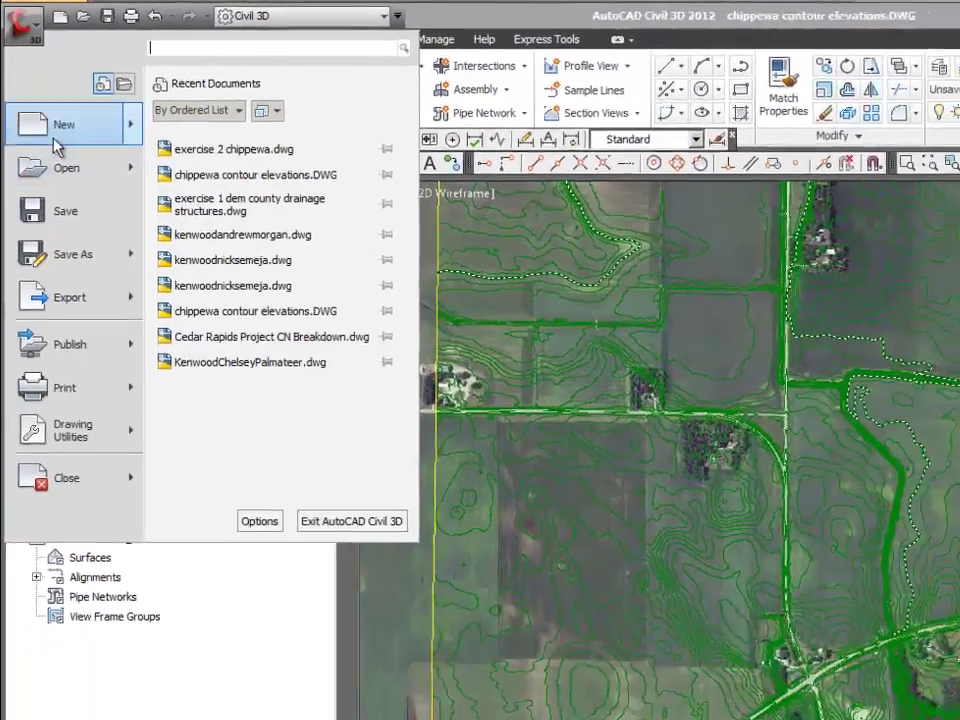
click(72, 148)
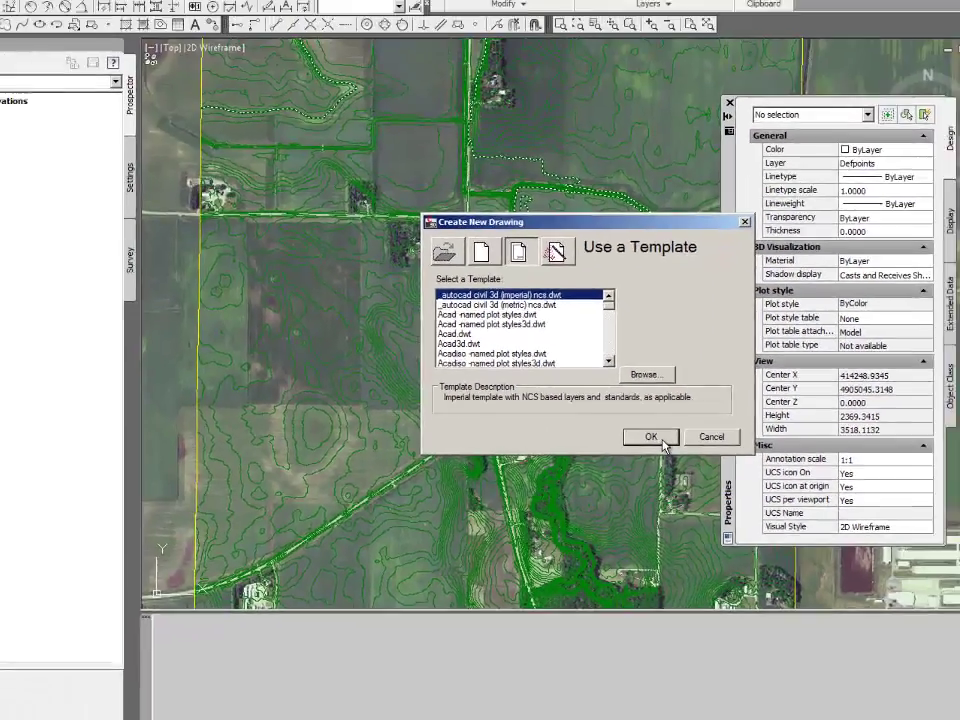
click(641, 399)
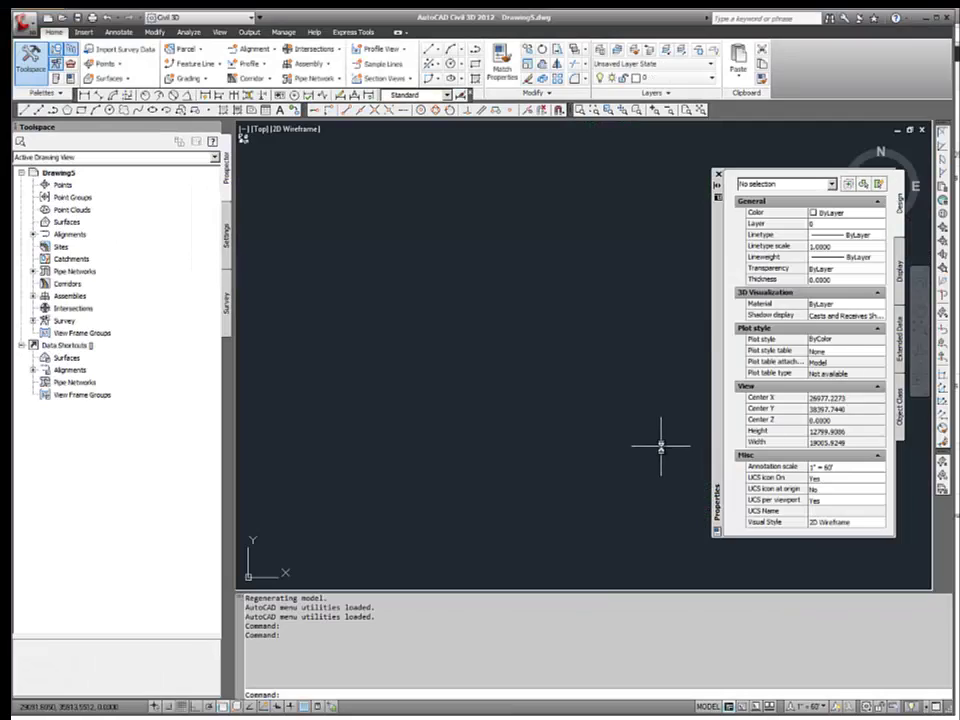
- Save the new drawing as exercise 2 chippewa in the exercise 2 folder, replacing the existing file
click(21, 19)
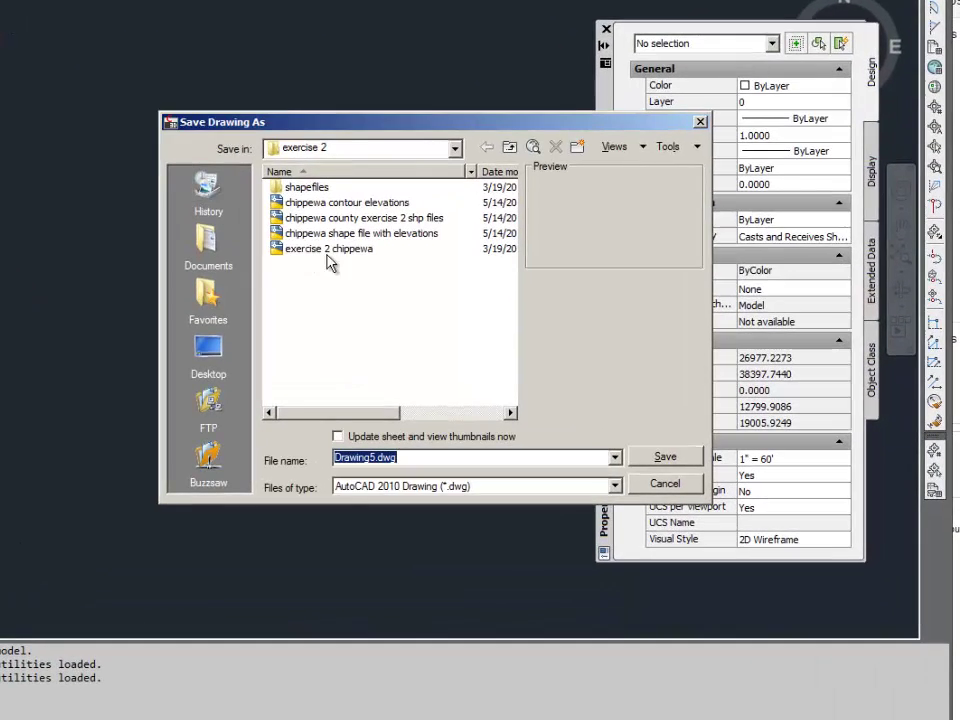
click(385, 272)
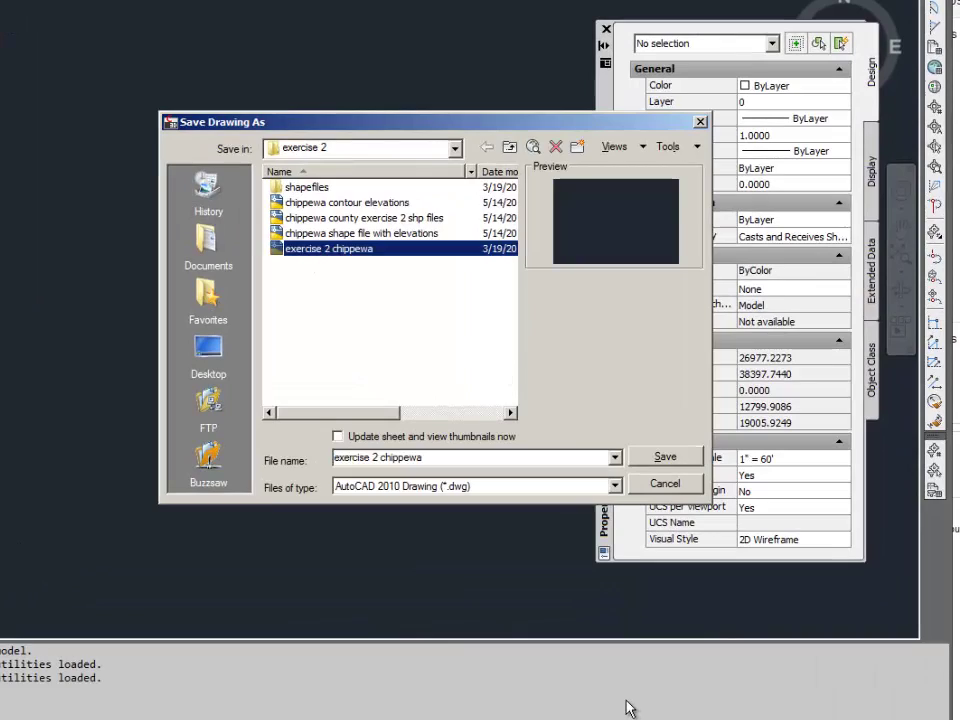
click(667, 459)
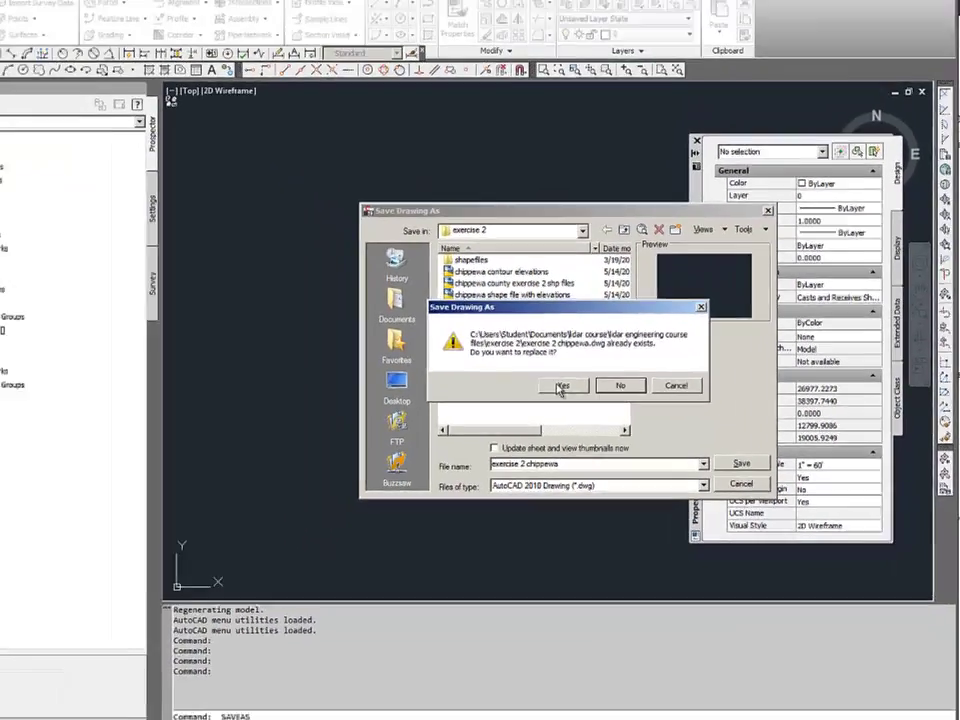
click(479, 365)
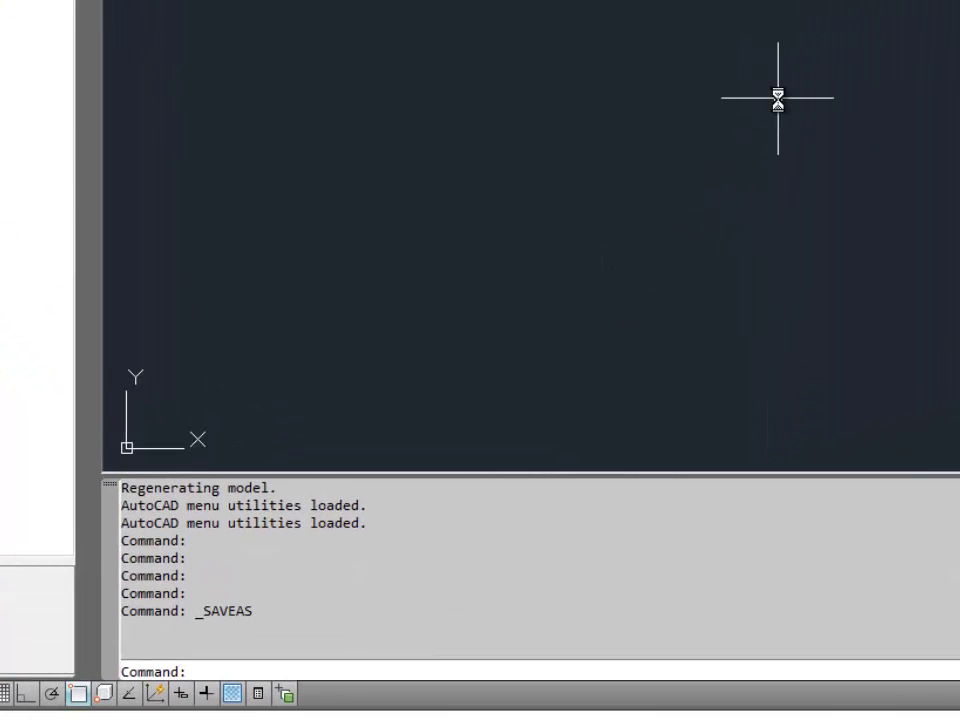
- Use MAPCONNECT to make an SHP connection to exercise 2's shapefiles folder and add its Contours source to the map
text(mapconne)
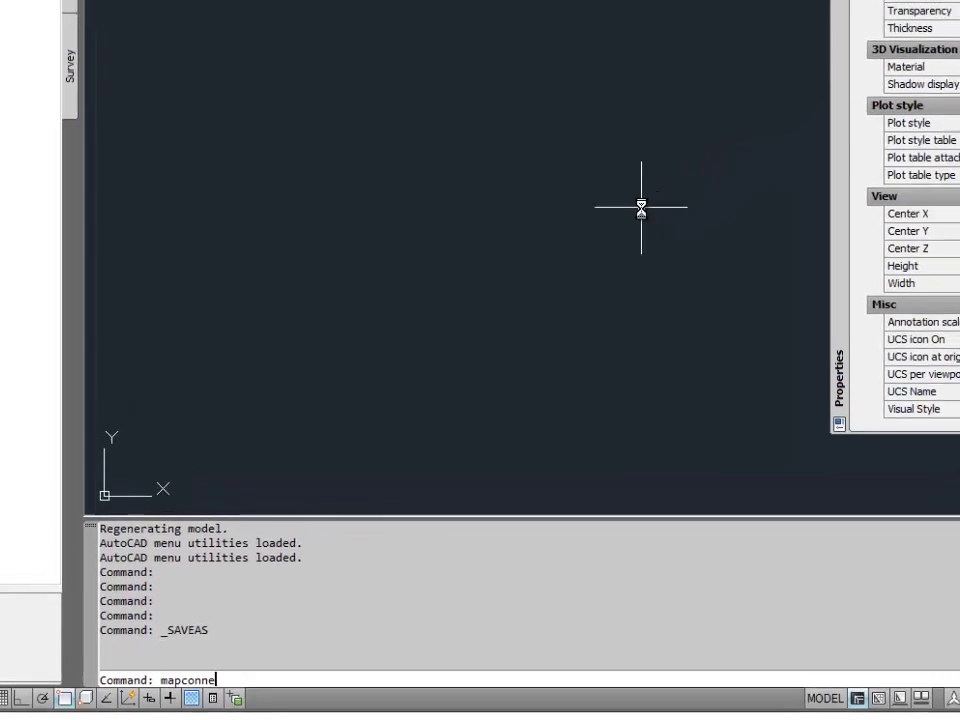
text(ct)
key(Return)
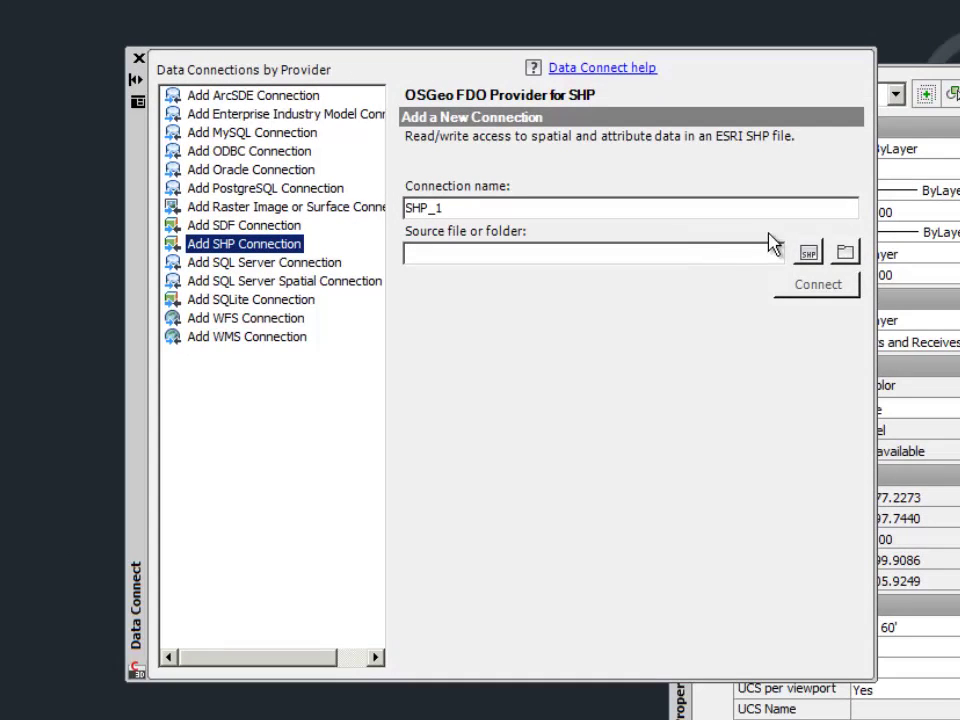
click(845, 254)
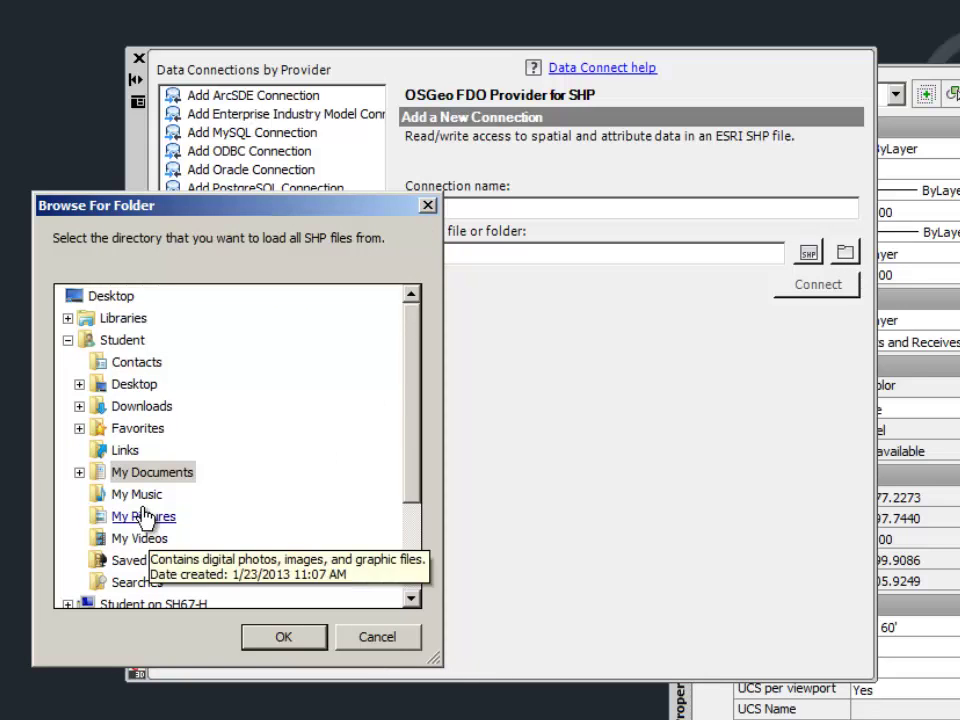
click(190, 430)
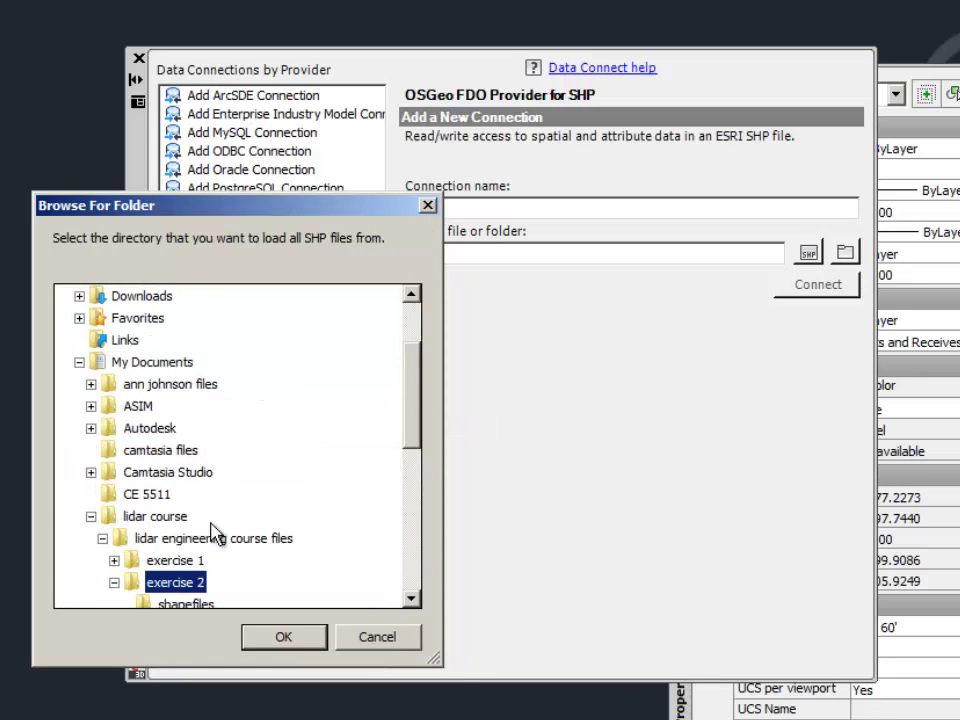
drag(410, 370, 414, 439)
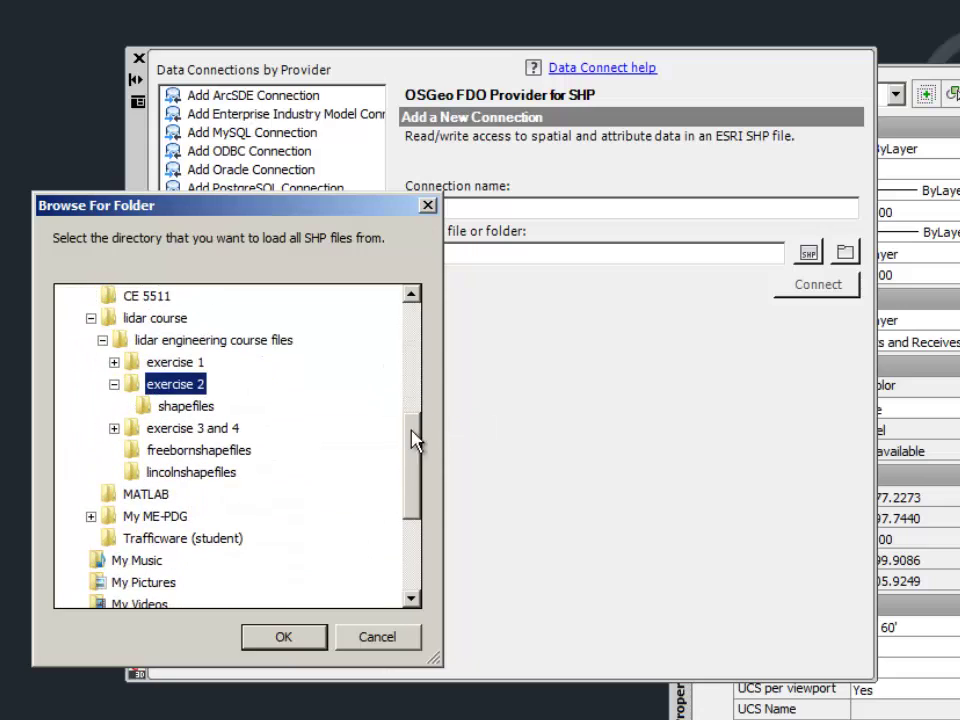
click(170, 405)
click(283, 637)
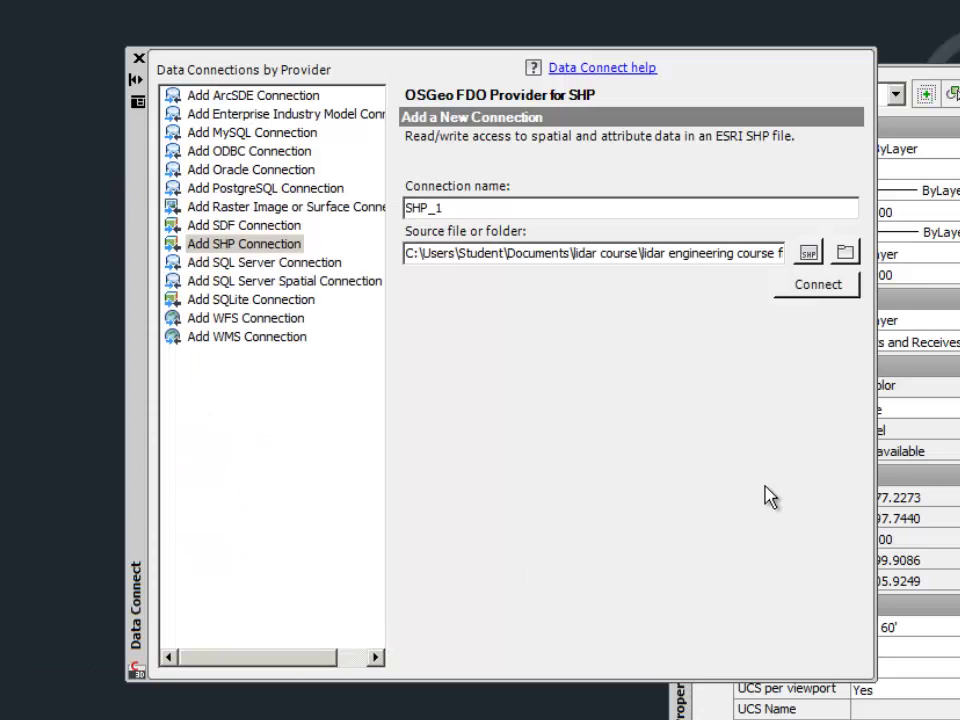
click(816, 287)
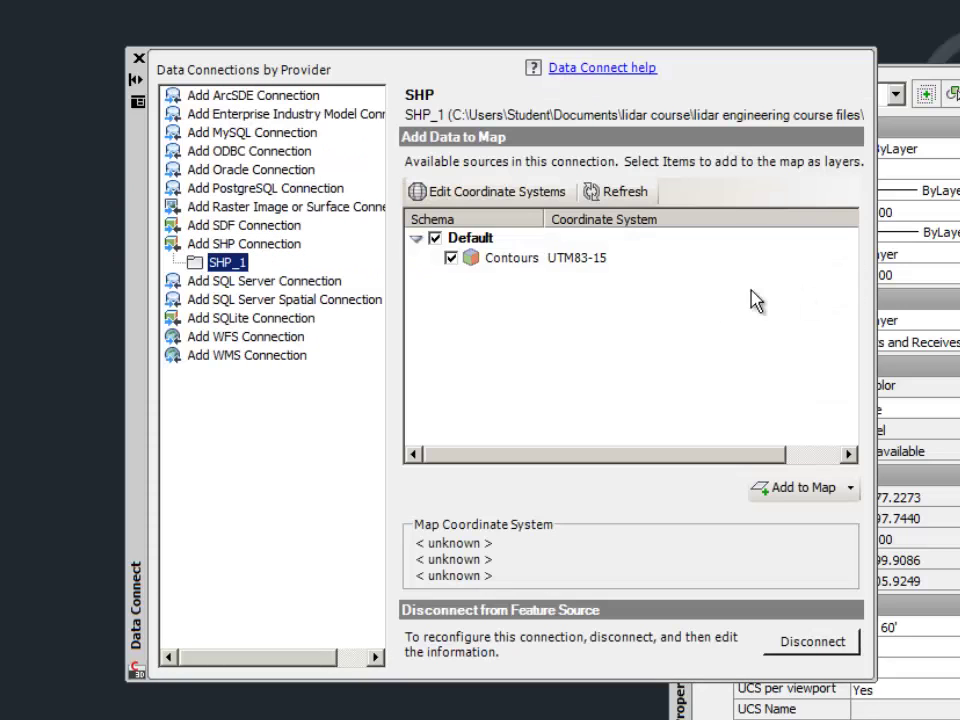
click(816, 490)
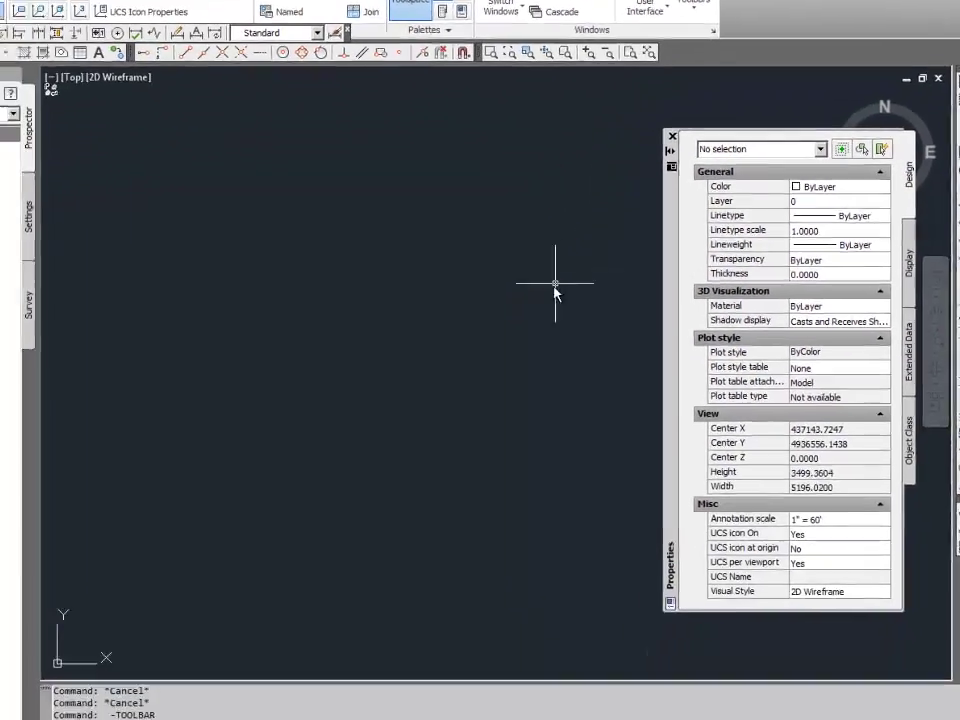
- Show the full extents of the imported contours in the drawing
text(z)
key(Return)
text(p)
key(Return)
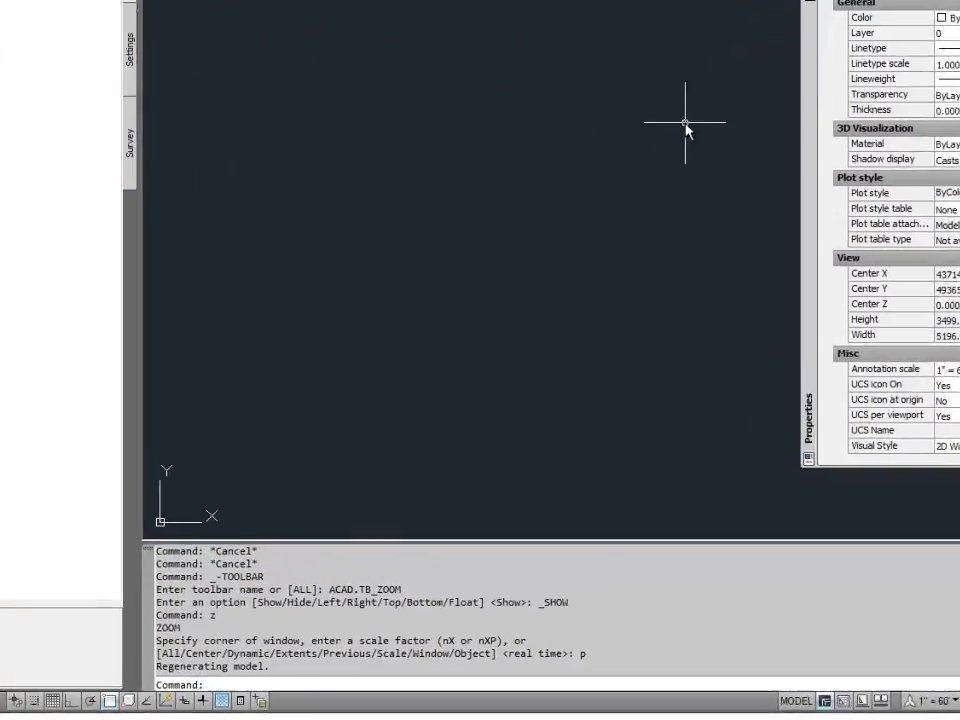
text(z)
key(Return)
text(e)
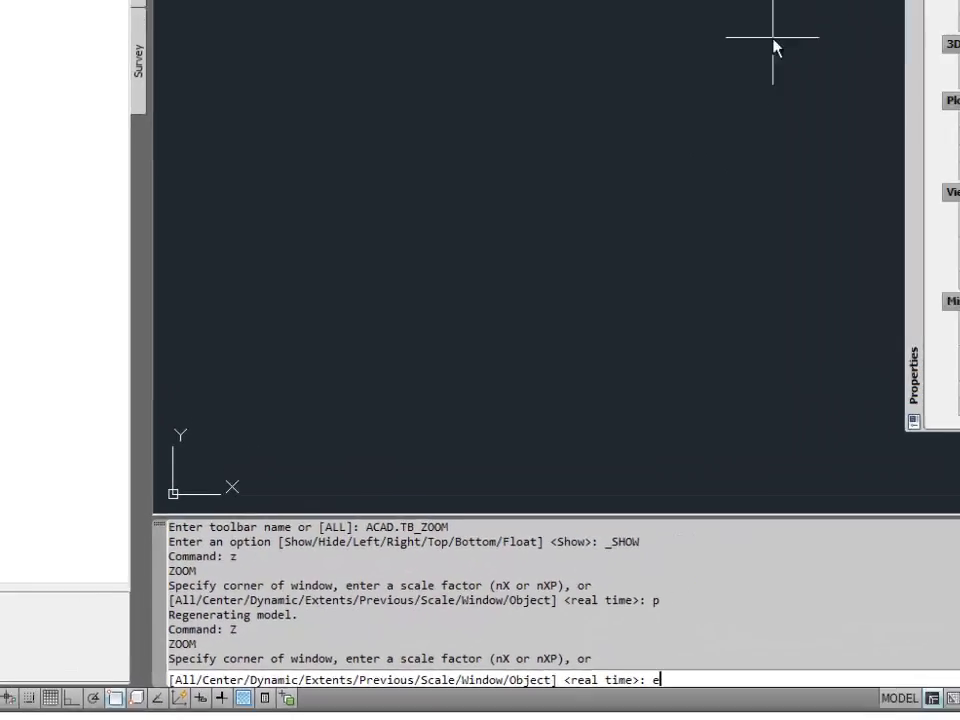
key(Return)
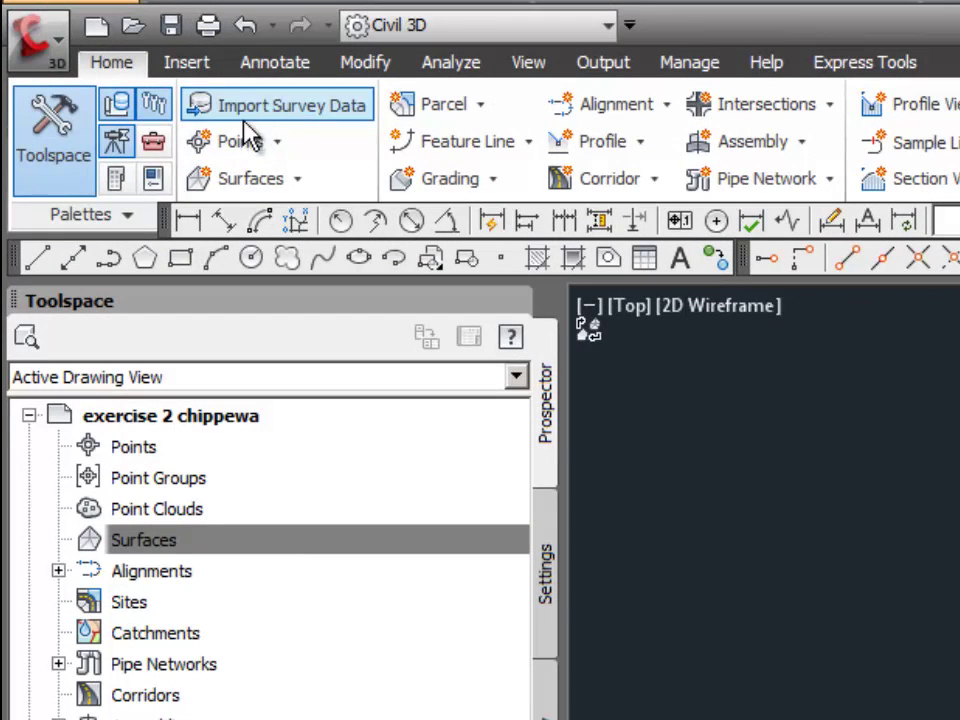
- Start a surface from GIS data with the description "existing contour data" and accept the other object options
click(302, 182)
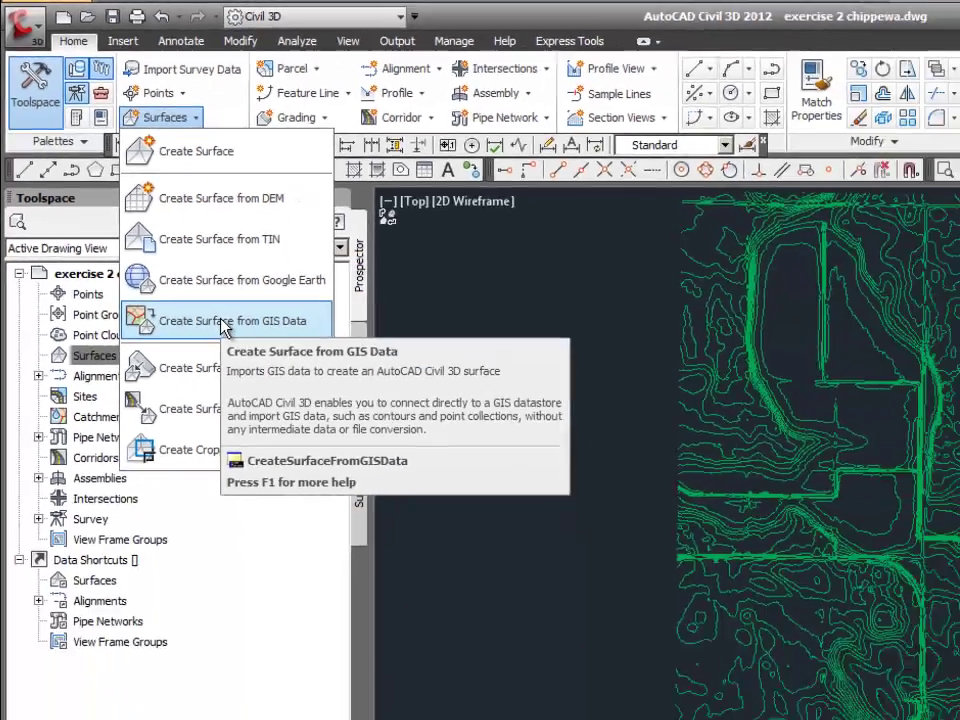
click(340, 490)
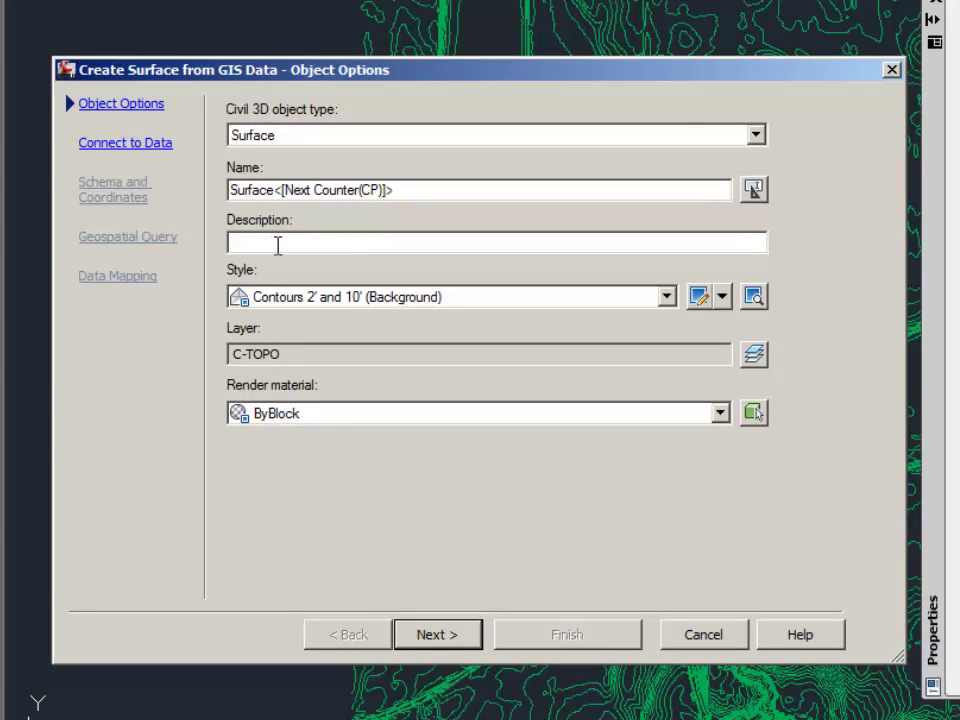
click(272, 244)
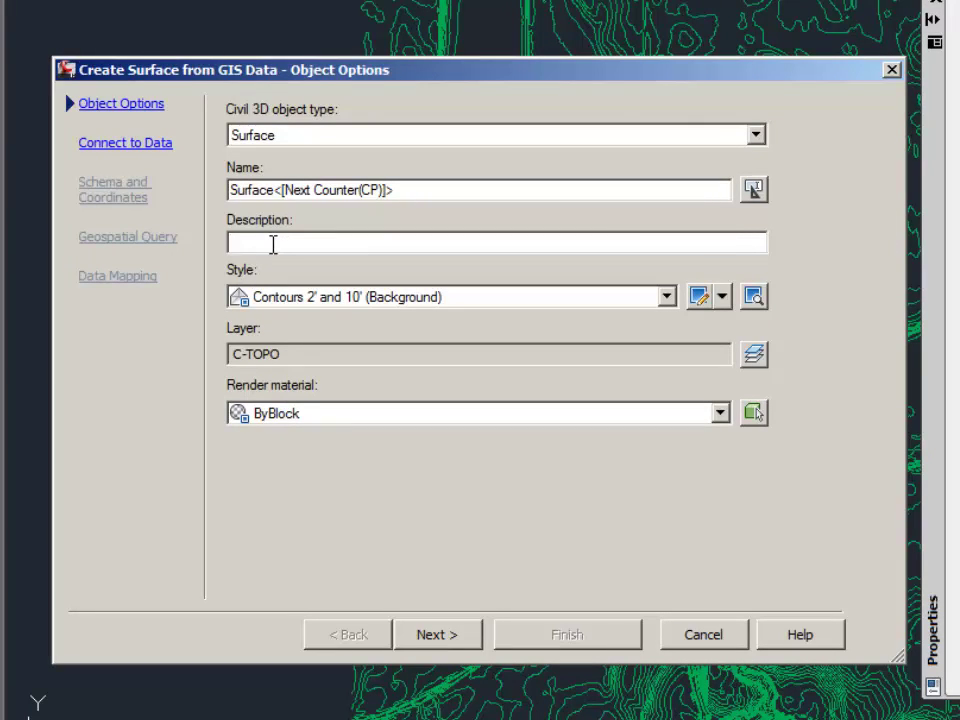
text(existing contour data)
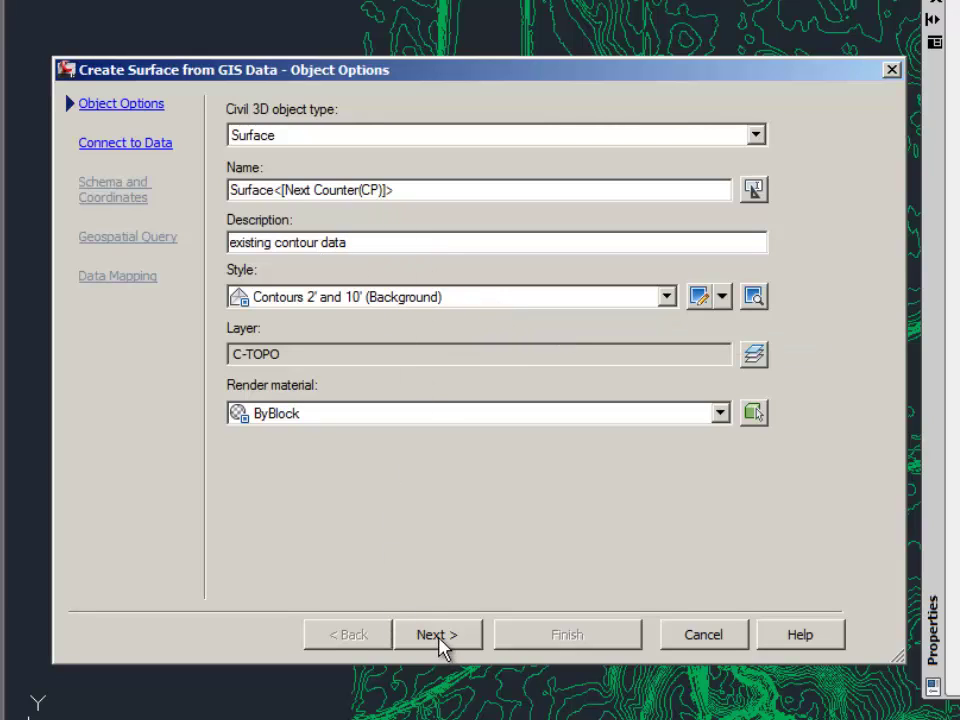
click(438, 635)
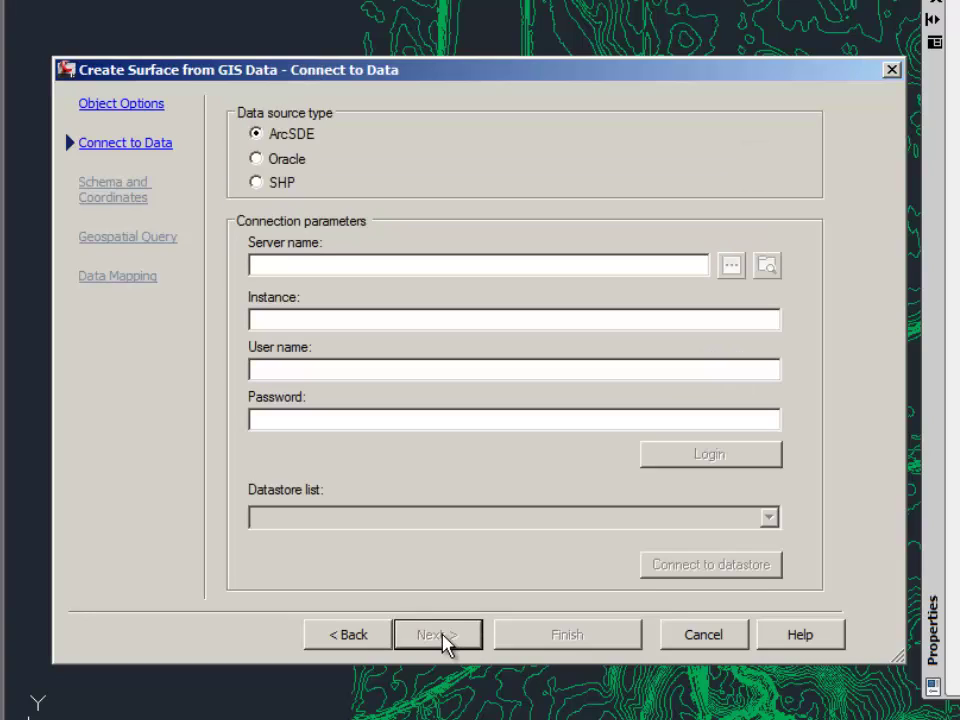
- Connect the surface to the SHP data in exercise 2's shapefiles folder and include the Contours feature class
click(257, 183)
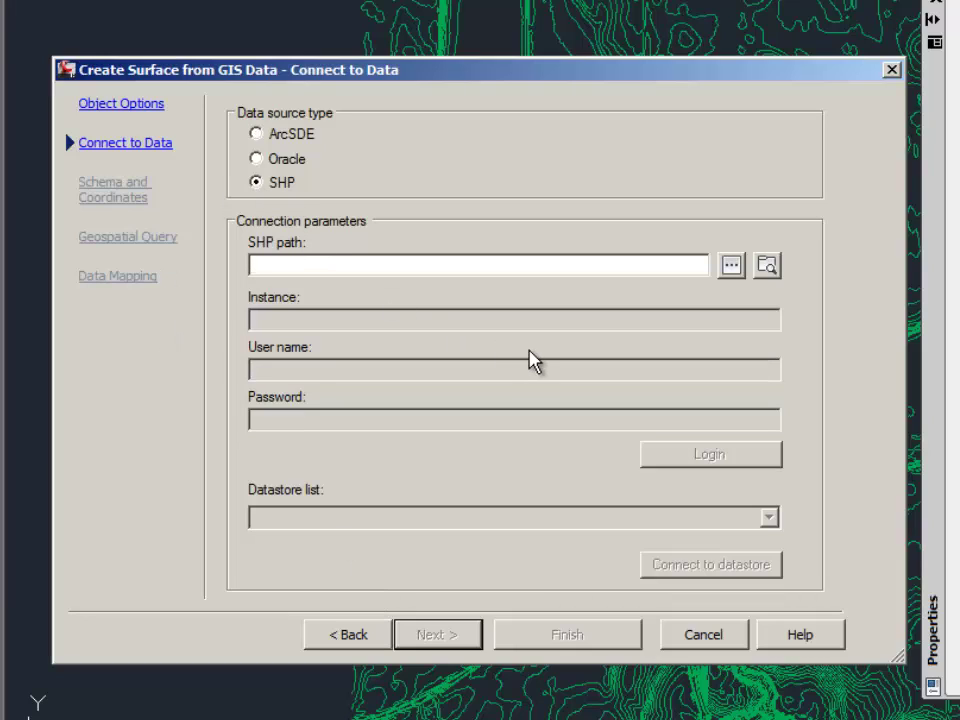
click(767, 266)
double_click(318, 222)
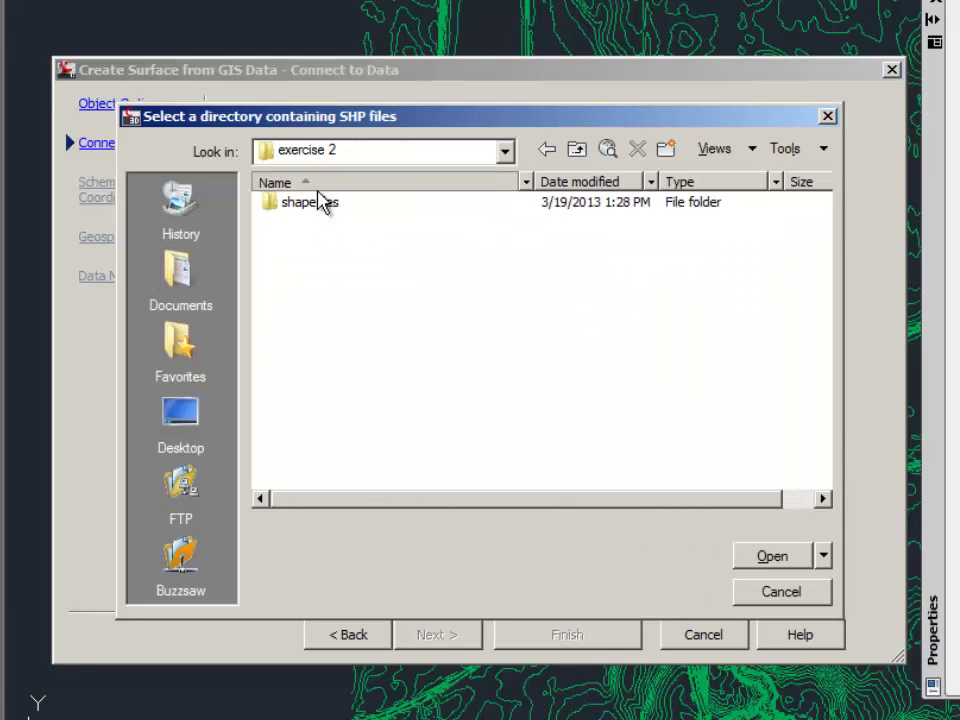
click(326, 203)
click(772, 557)
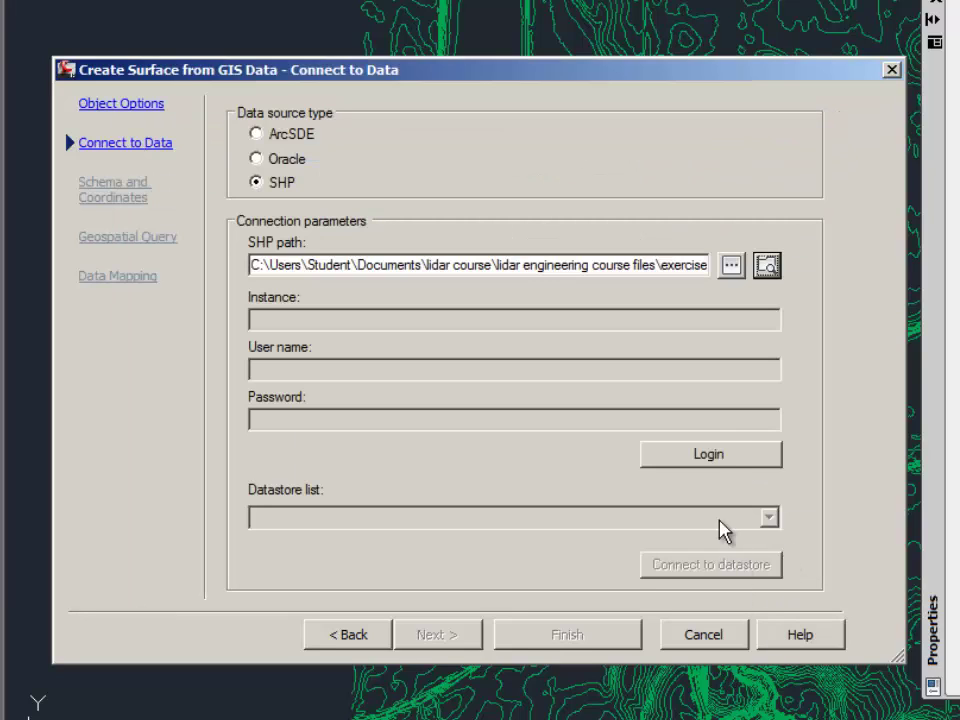
click(711, 455)
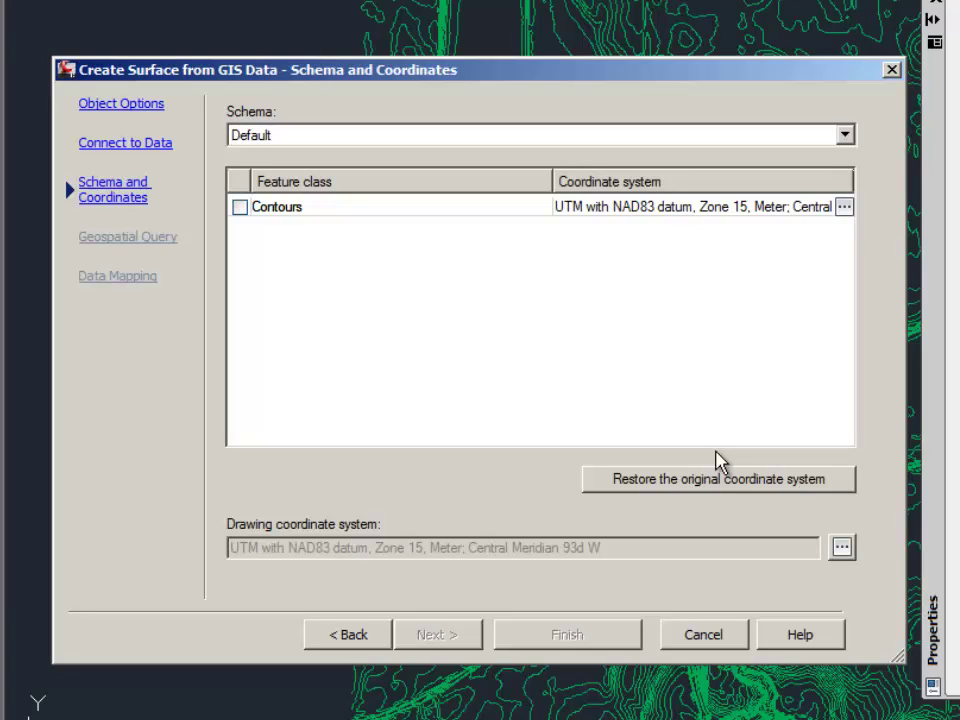
click(240, 208)
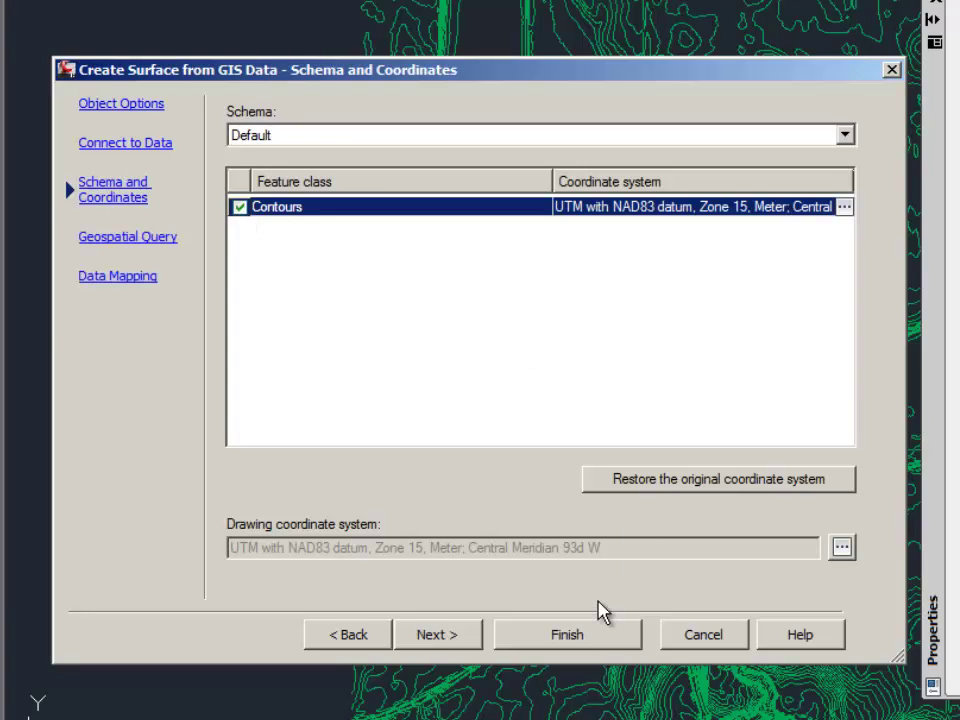
click(449, 642)
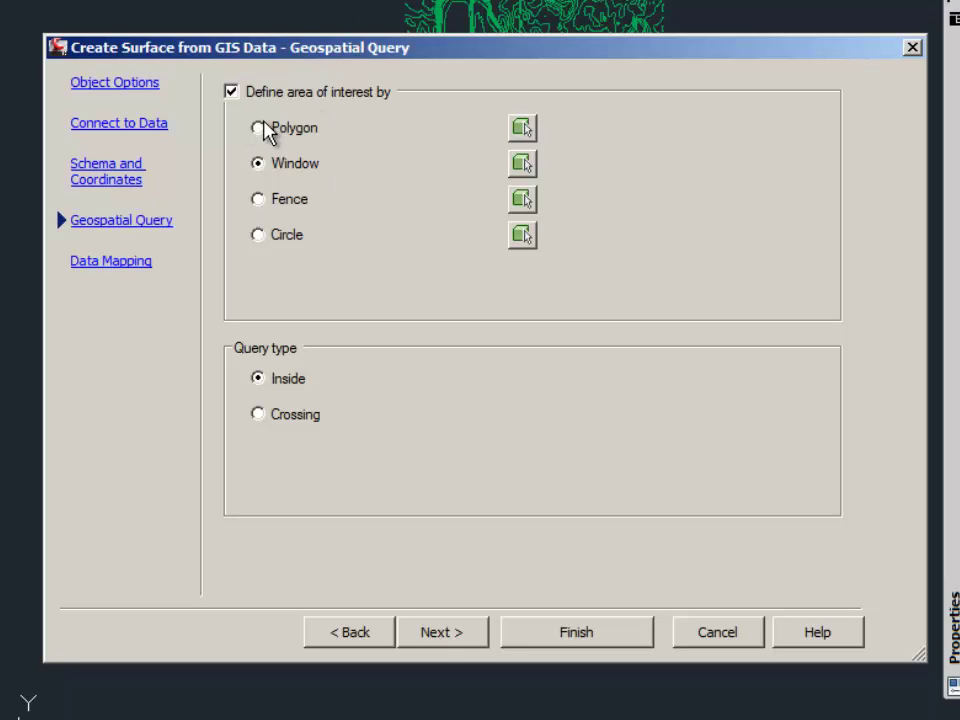
- Define the area of interest by a window enclosing all the contours, keeping the Inside query type
click(262, 129)
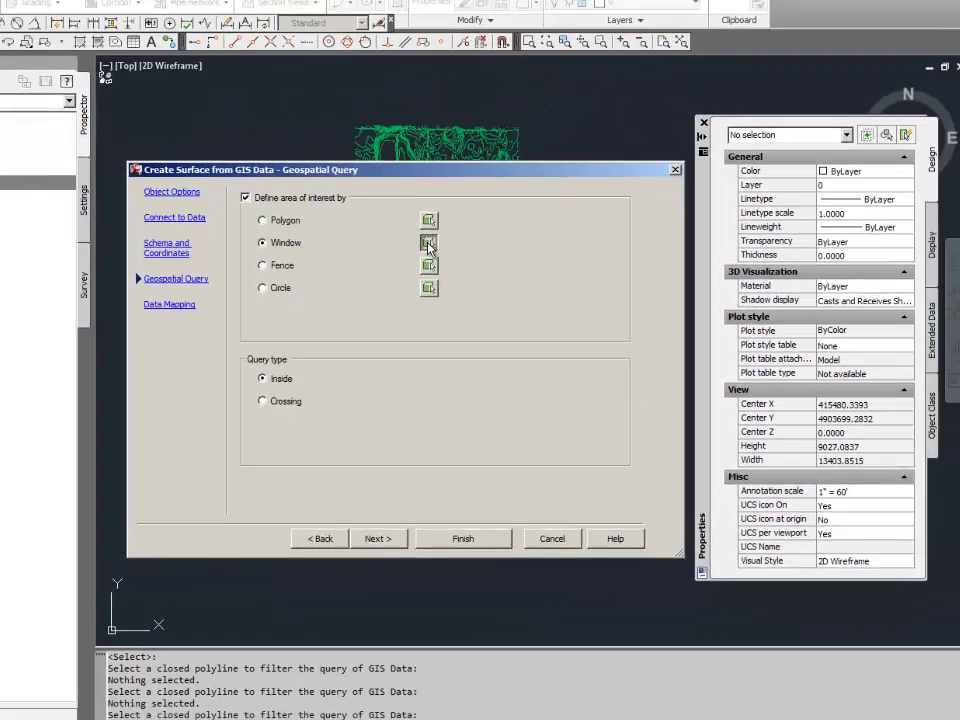
click(524, 170)
click(327, 129)
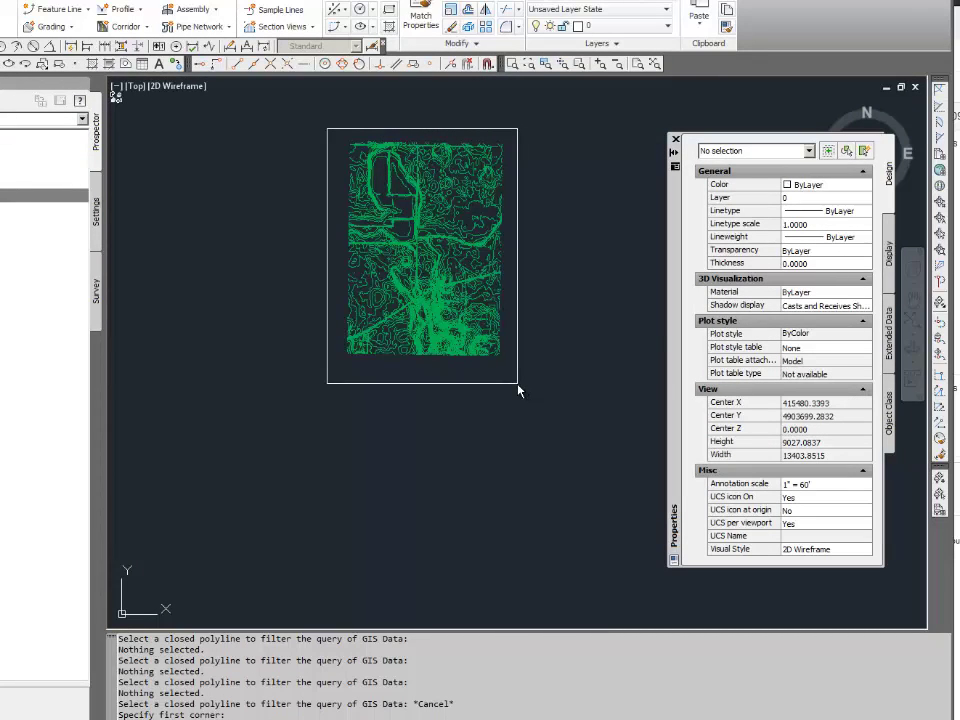
click(519, 390)
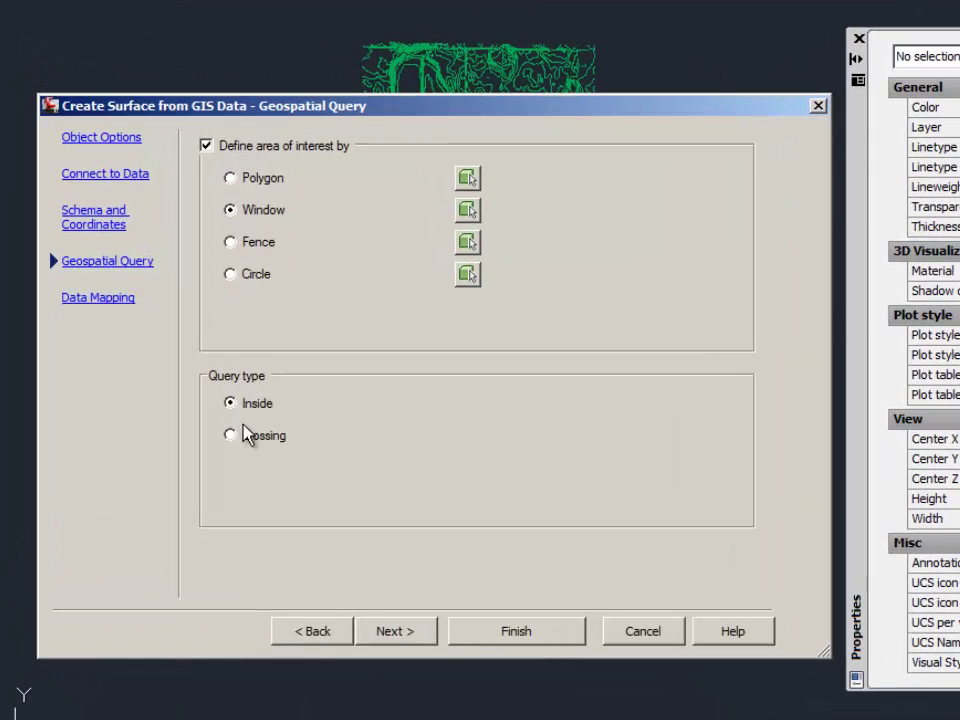
- Map the Contours data's Elevation field to the Civil 3D Elevation property and finish creating the surface
click(397, 631)
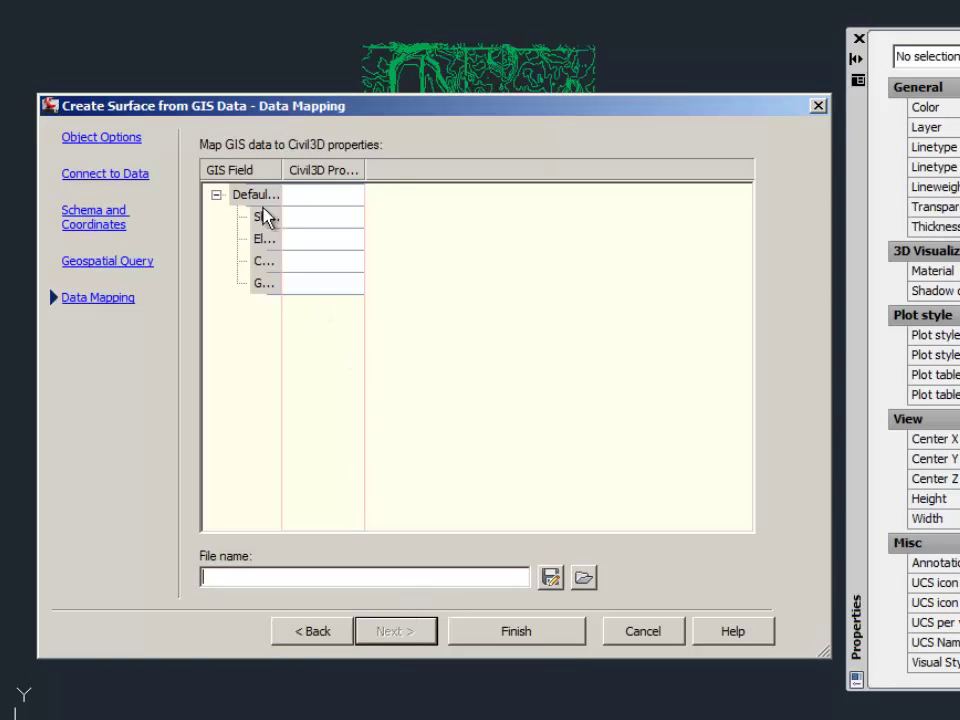
drag(281, 170, 386, 167)
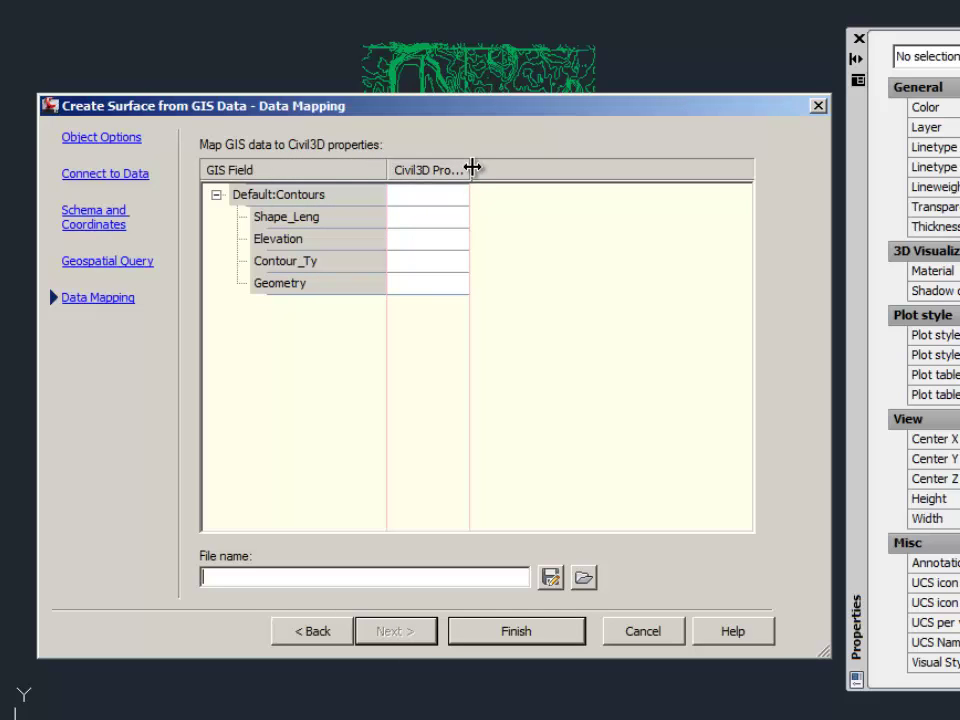
drag(472, 168, 533, 167)
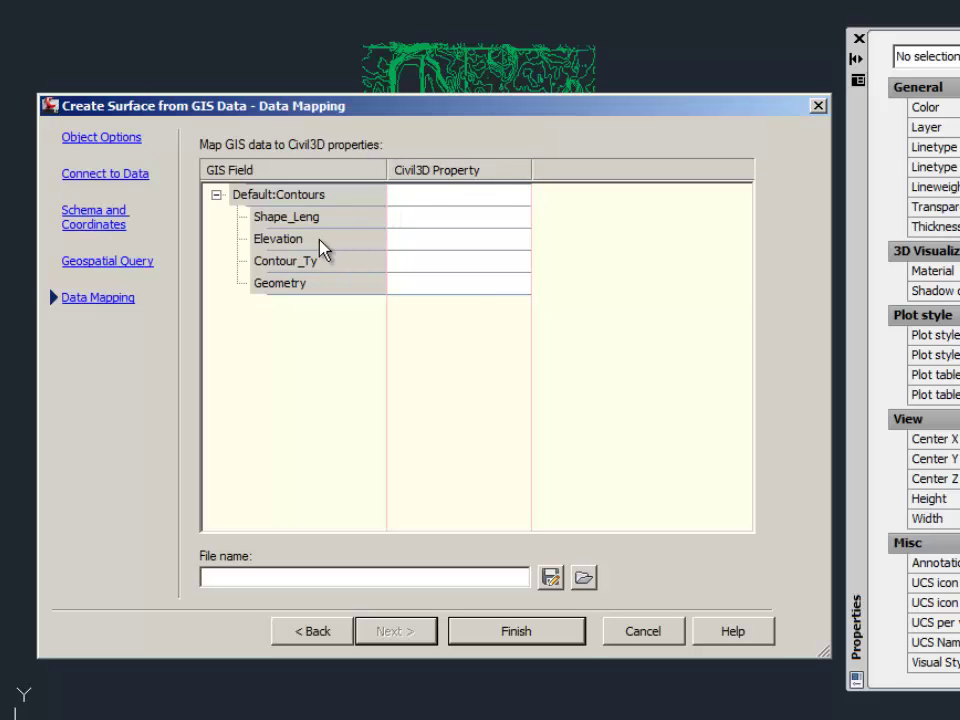
click(445, 242)
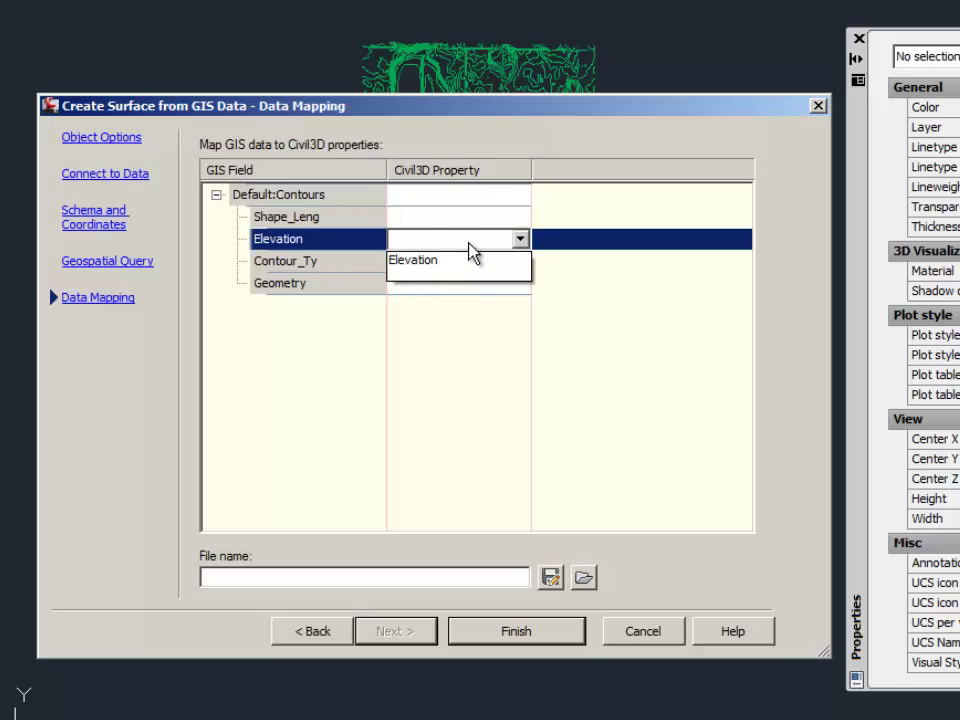
click(423, 262)
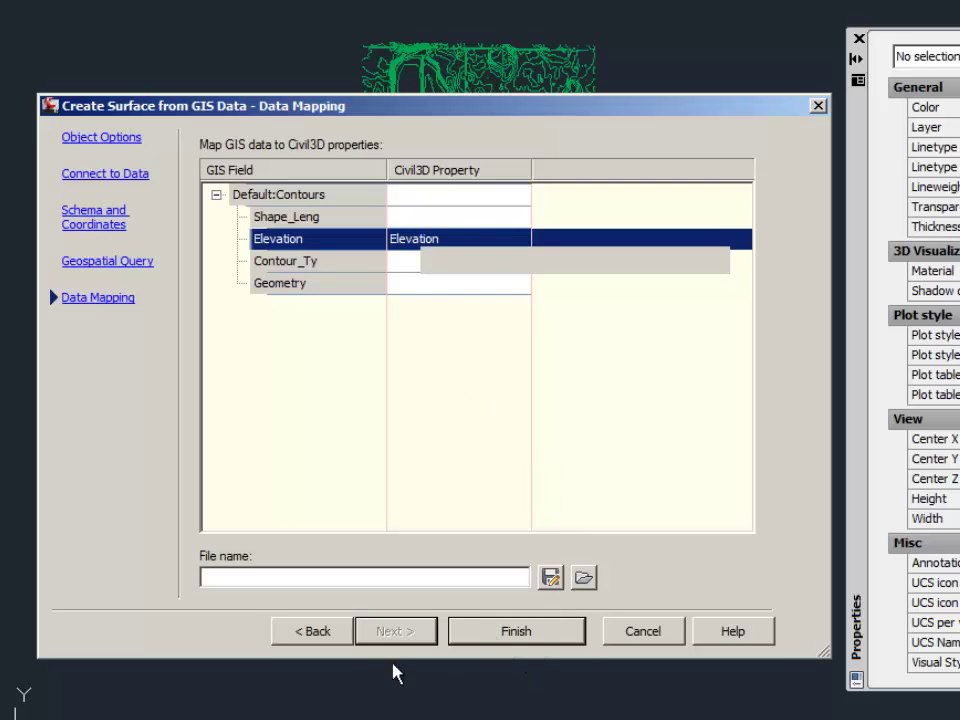
click(497, 632)
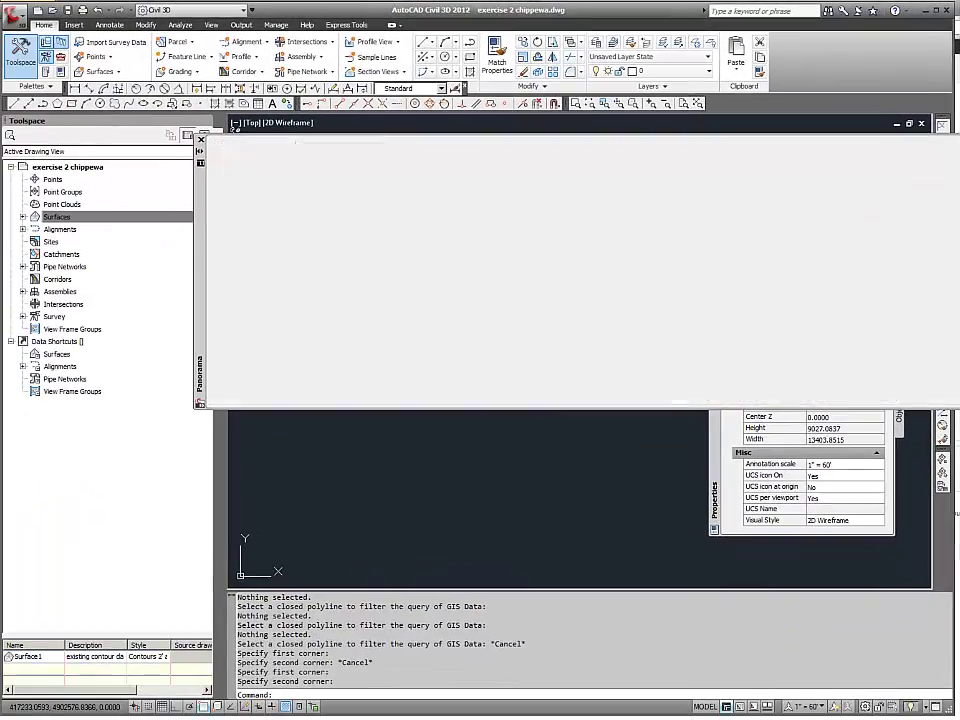
- Draw one straight diagonal line across the surface, from its west-central contours northeast over the north-south road
scroll(355, 283, up, 6)
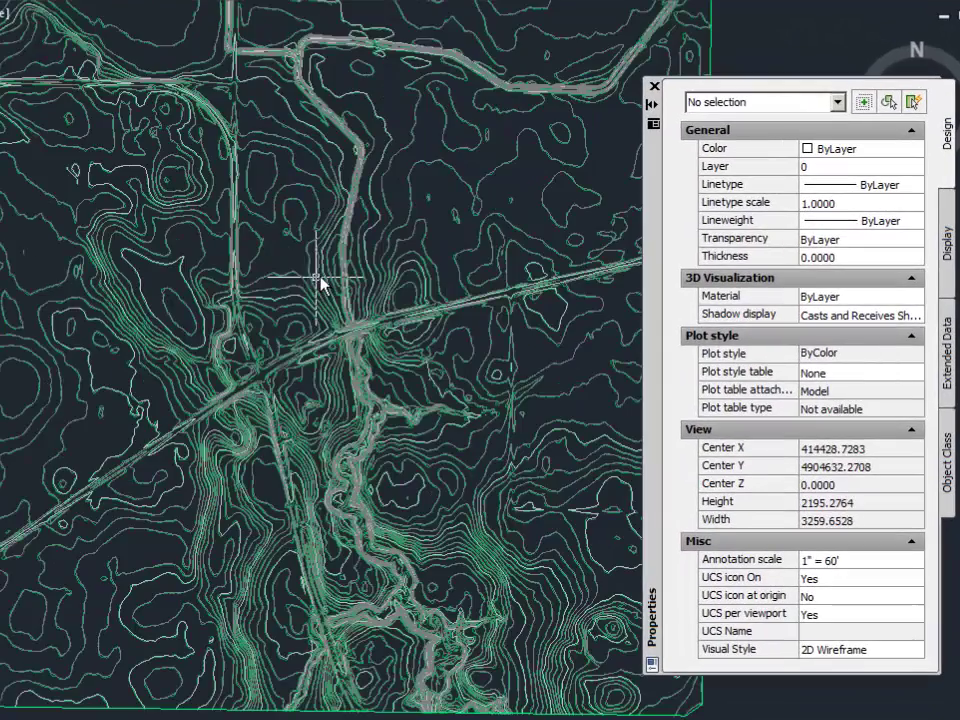
click(321, 345)
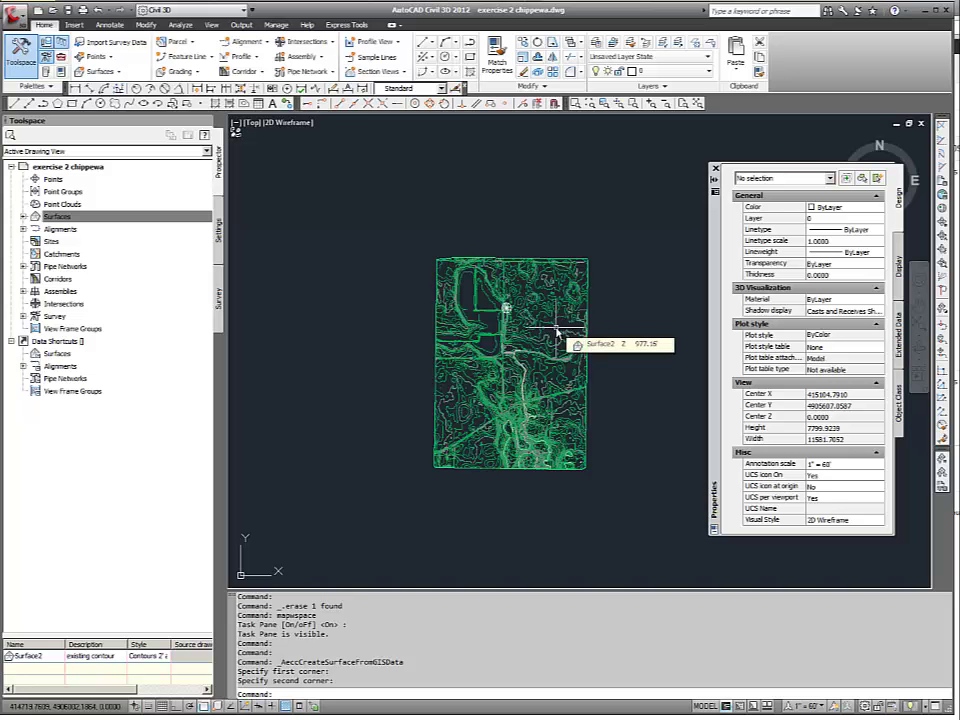
scroll(557, 332, up, 2)
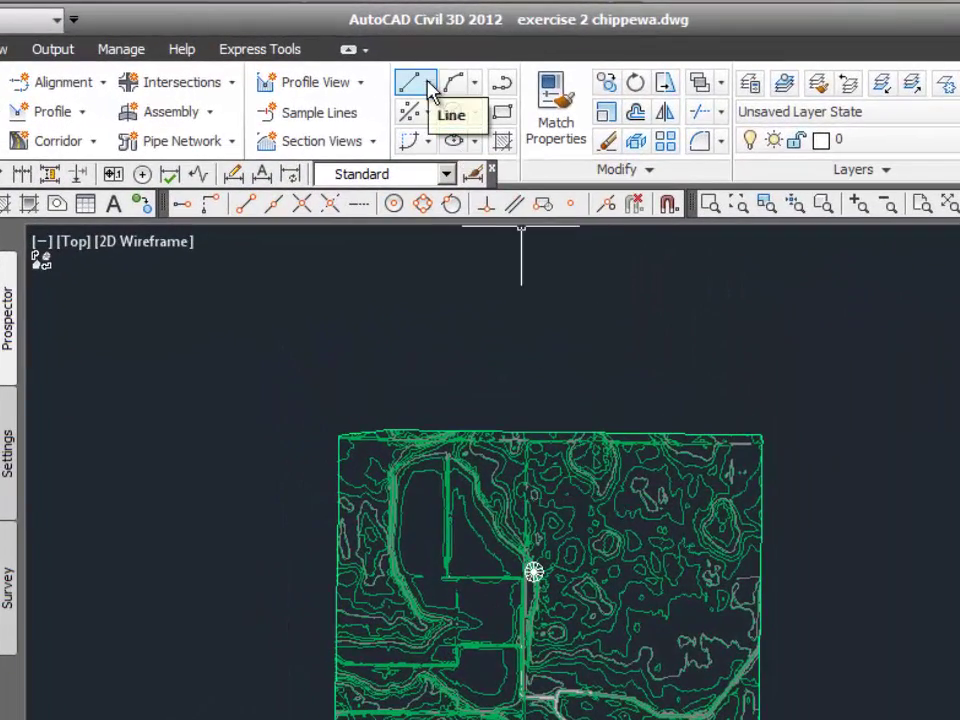
click(424, 90)
click(443, 122)
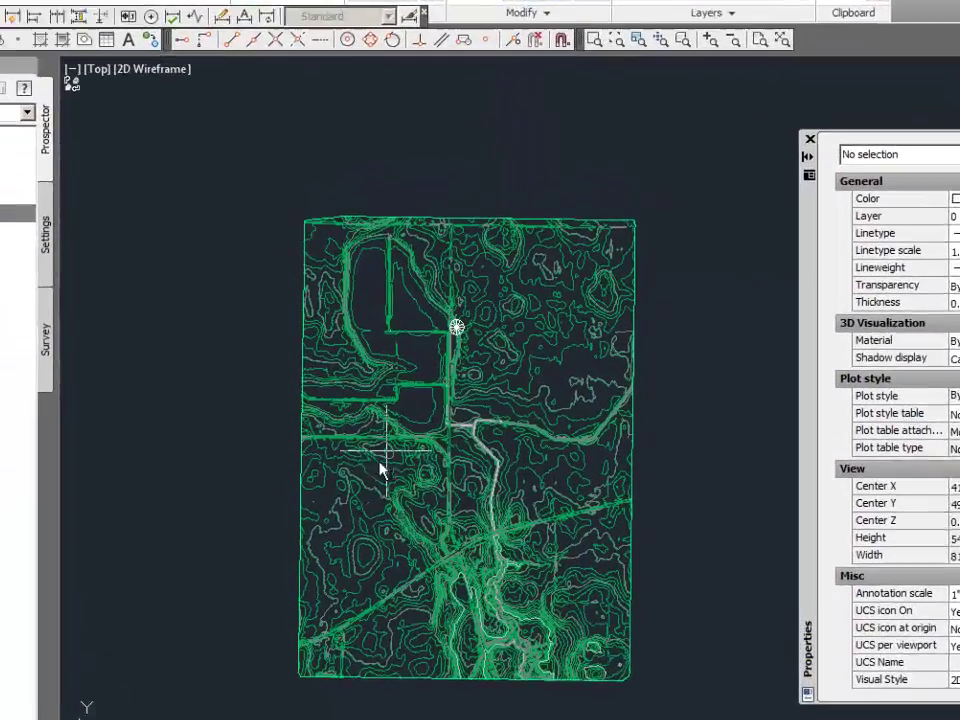
click(376, 504)
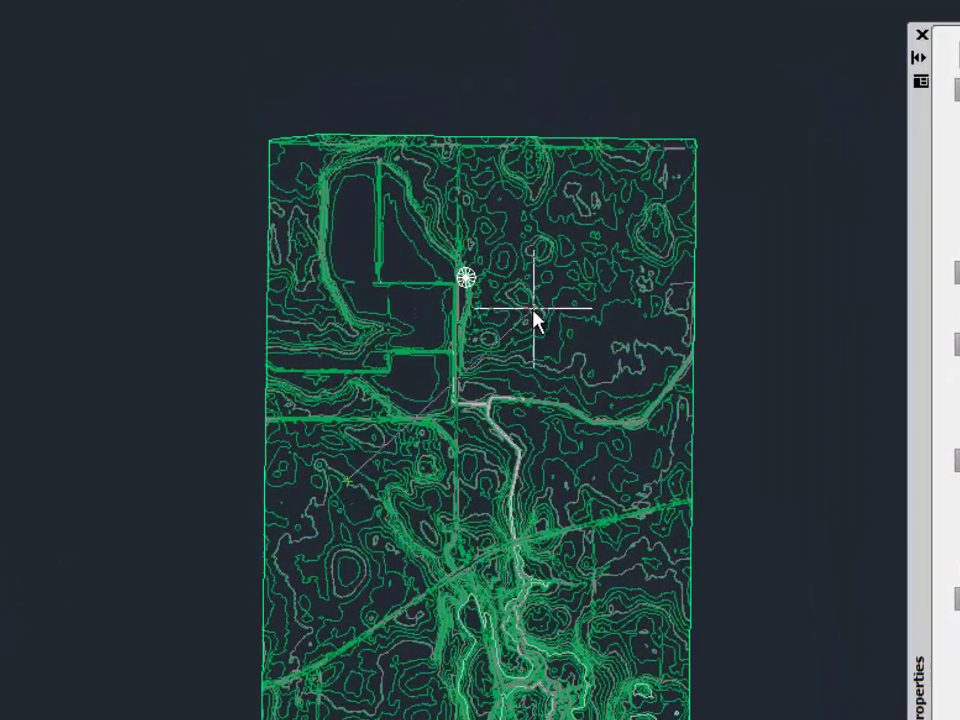
right_click(576, 300)
click(615, 311)
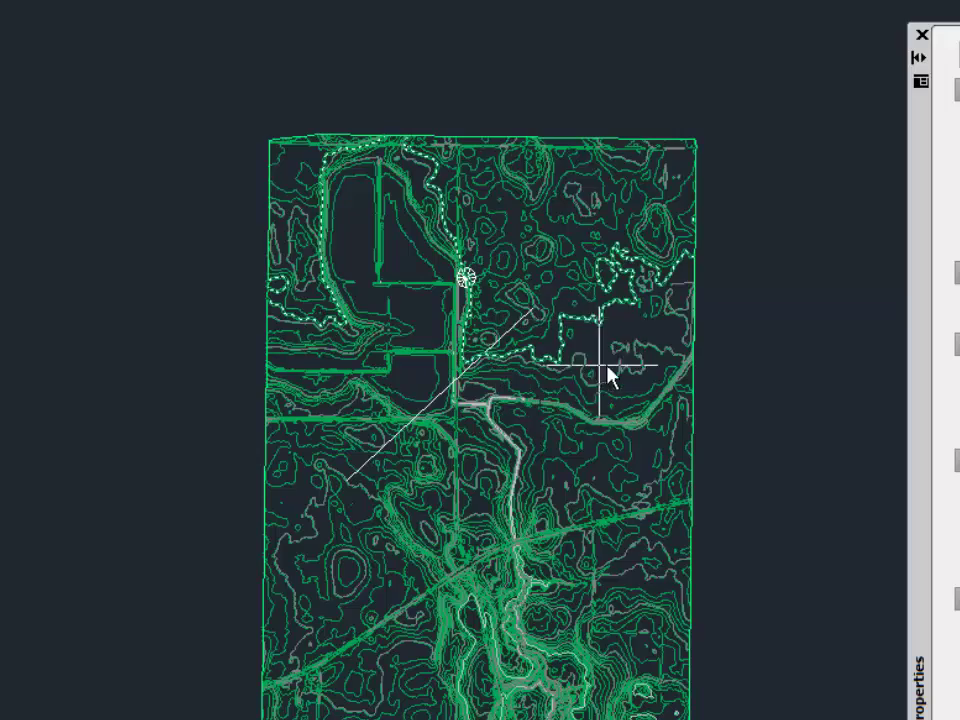
- Create a quick profile of the surface along the diagonal line with the Major Grids and HGP view style, placed above the surface
click(640, 386)
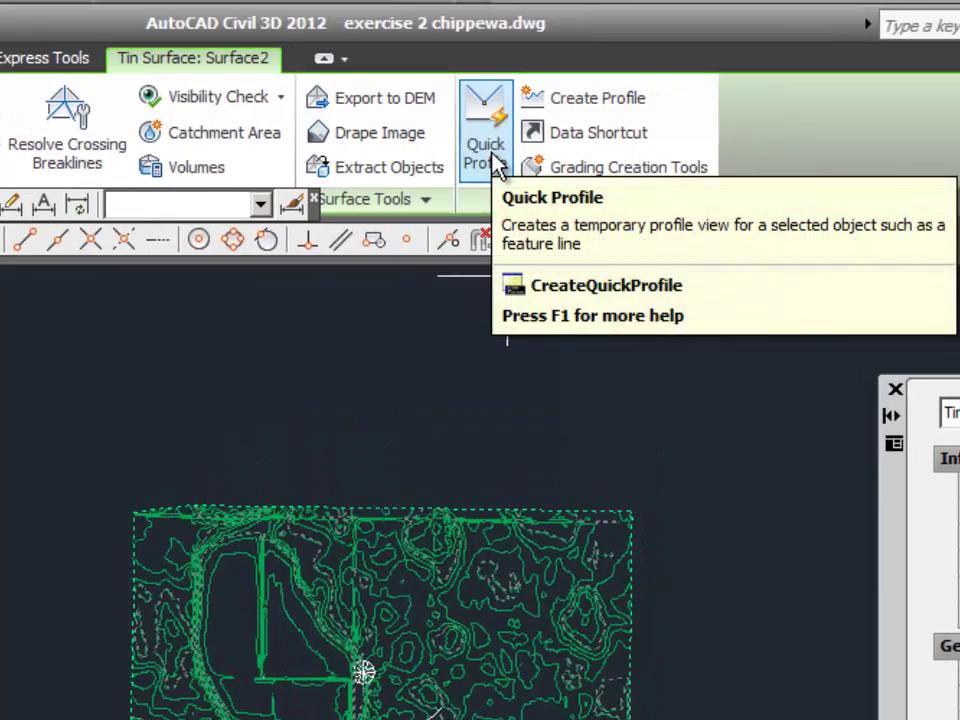
click(490, 158)
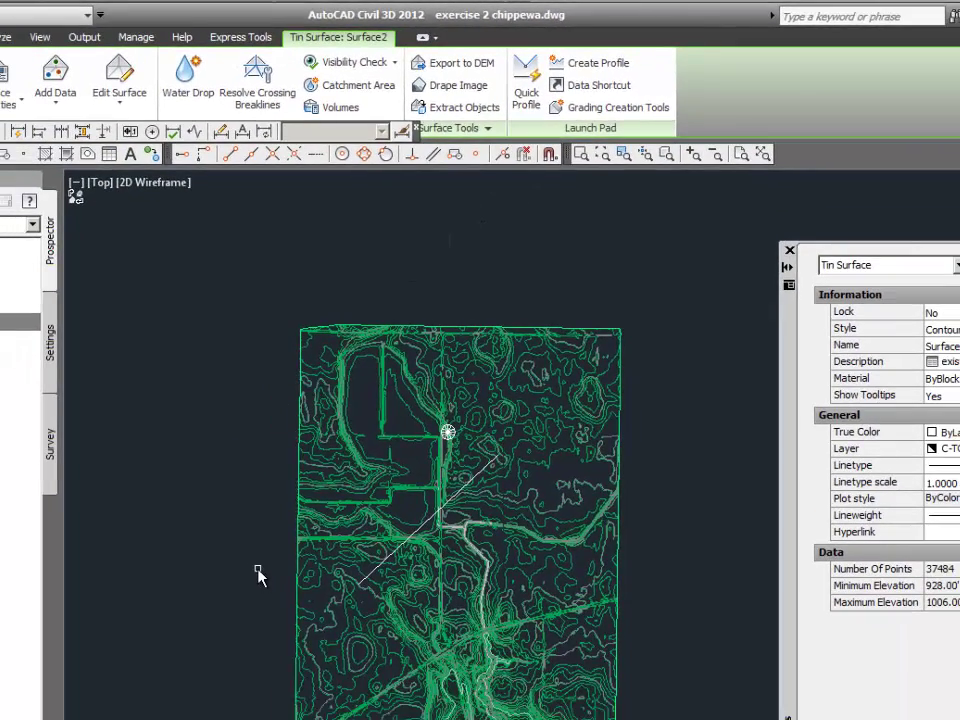
scroll(426, 514, up, 6)
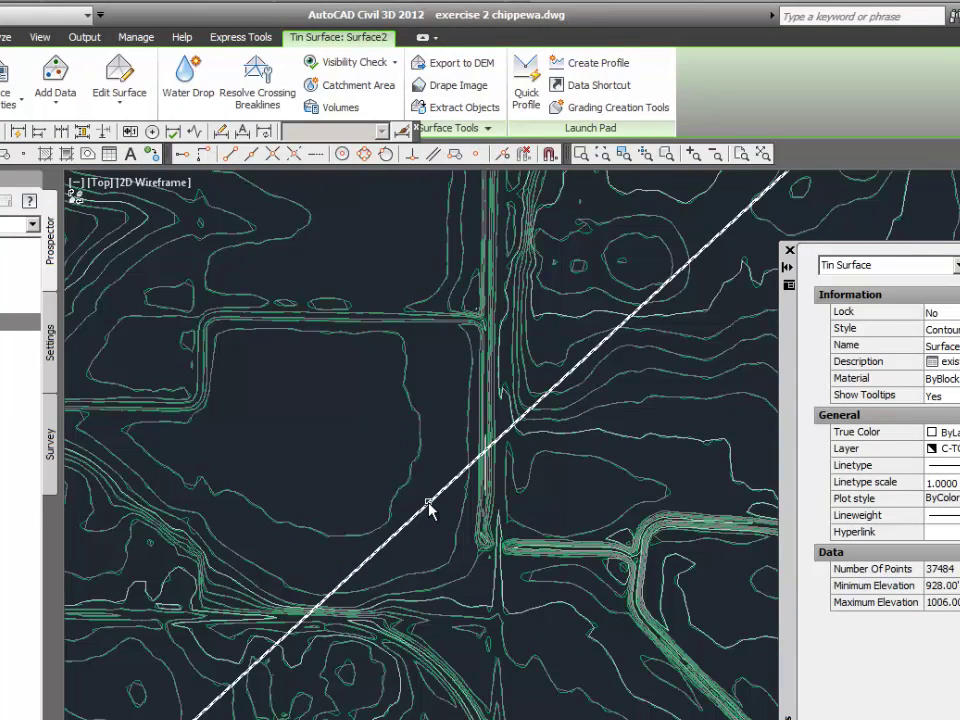
click(428, 508)
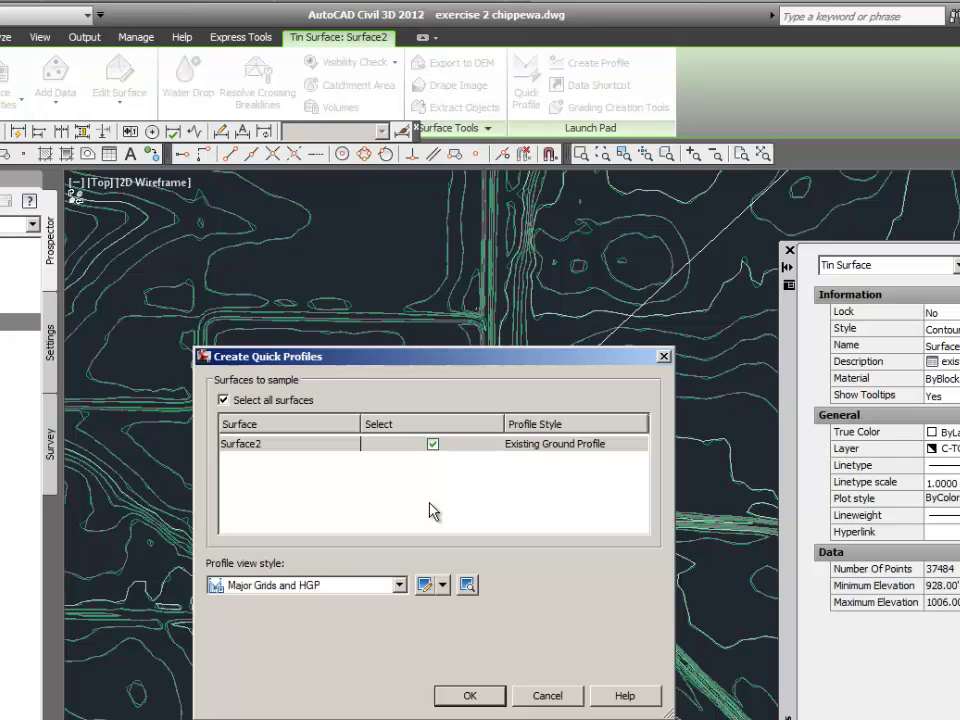
click(472, 697)
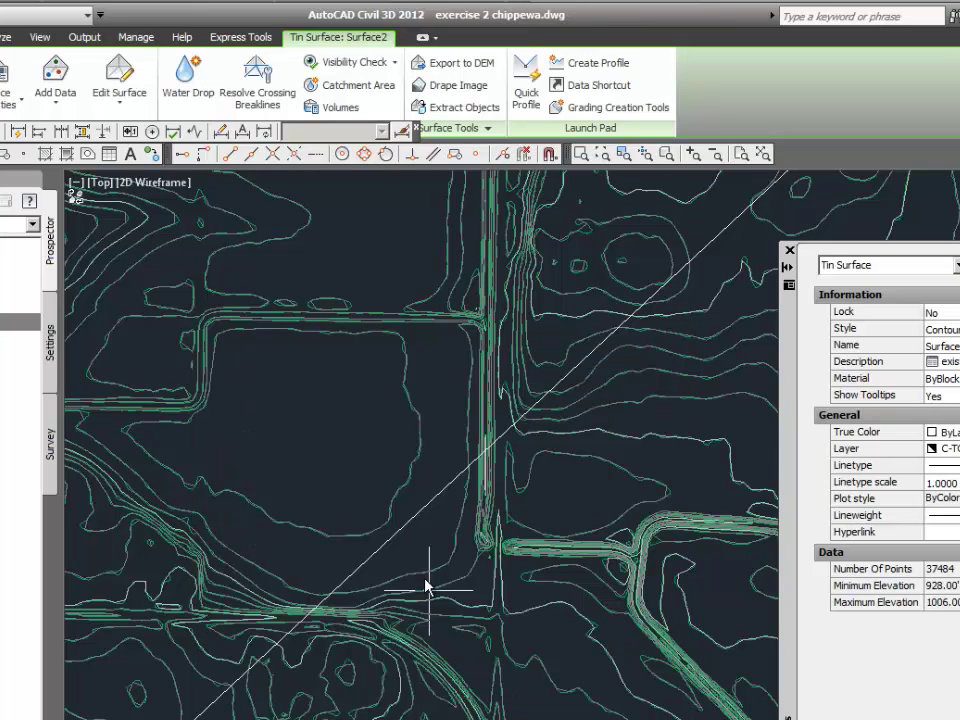
scroll(426, 585, down, 6)
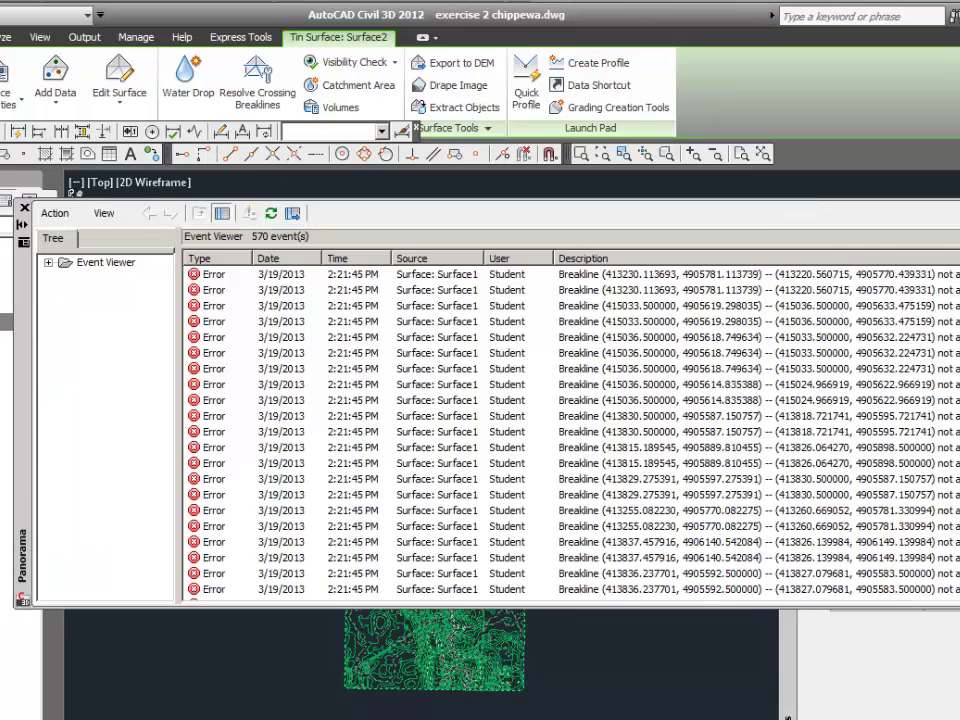
- Examine the profile view's ground line against its elevation and station axes
scroll(417, 322, up, 4)
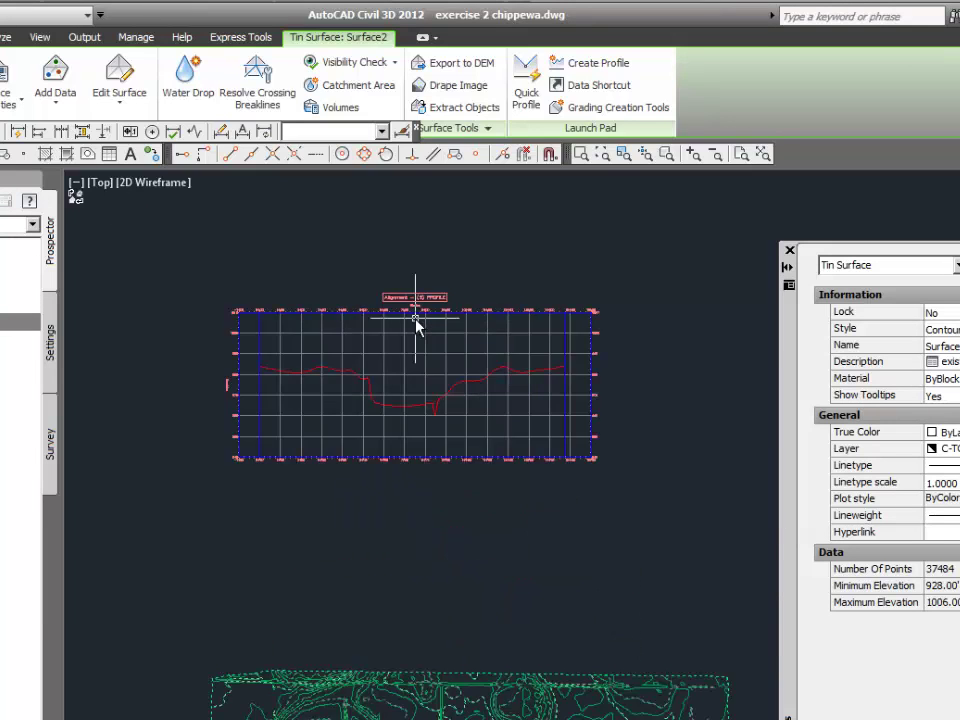
scroll(420, 325, up, 5)
scroll(505, 410, down, 3)
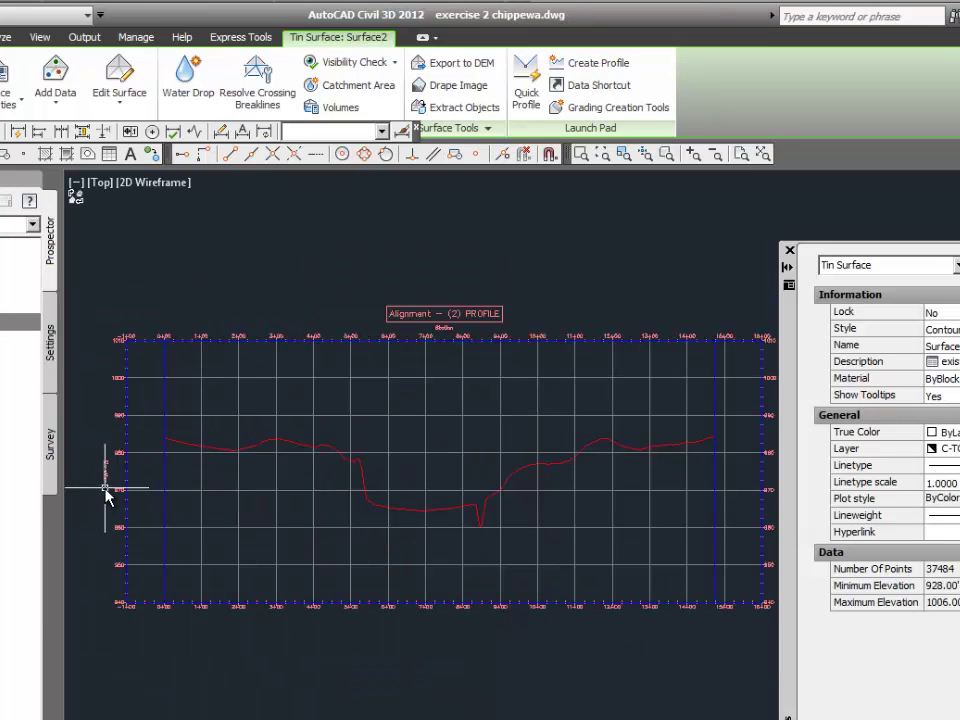
scroll(214, 505, up, 5)
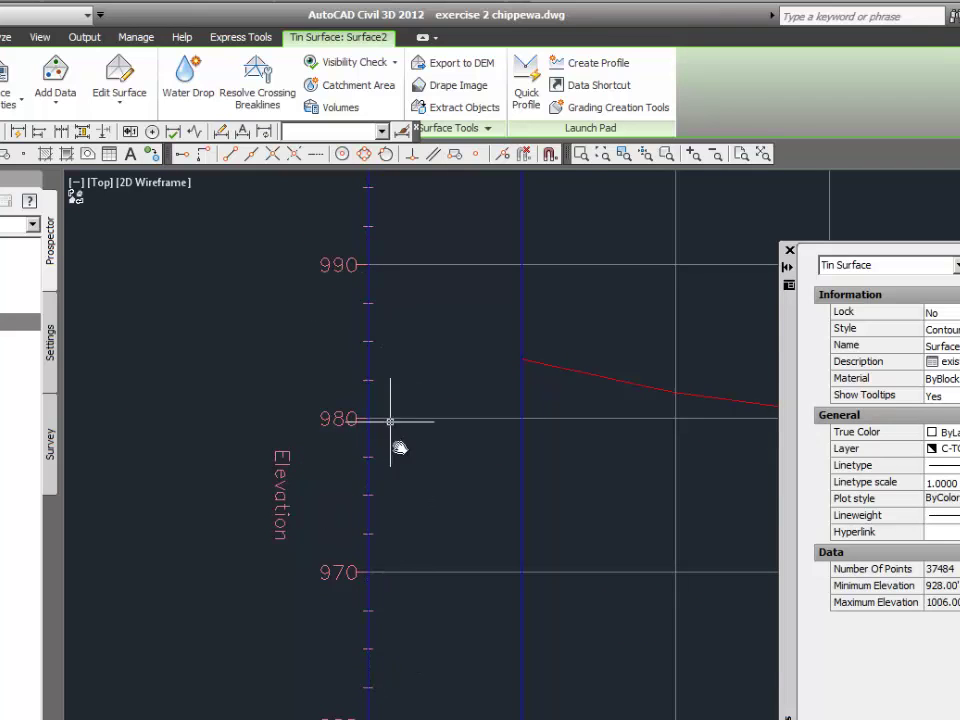
scroll(399, 448, down, 6)
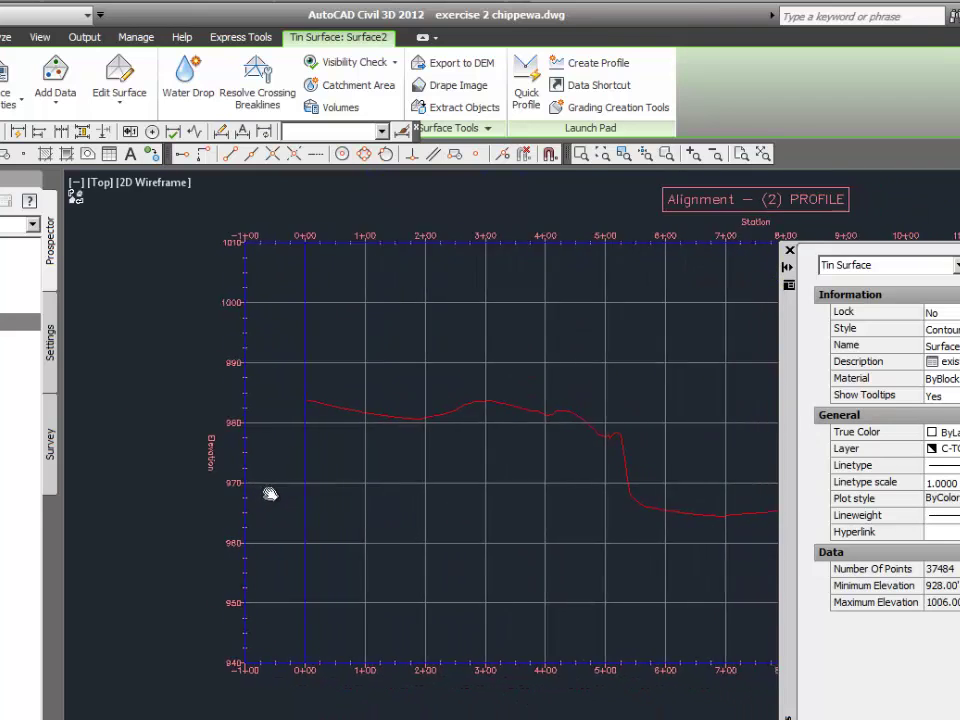
middle_drag(270, 494, 216, 510)
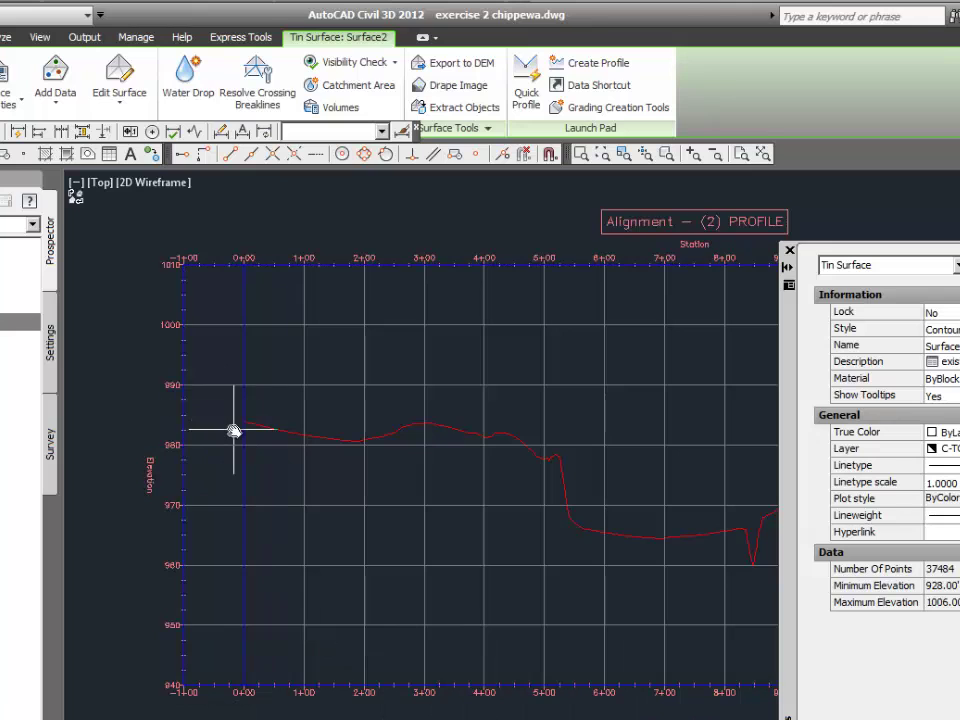
scroll(470, 505, down, 5)
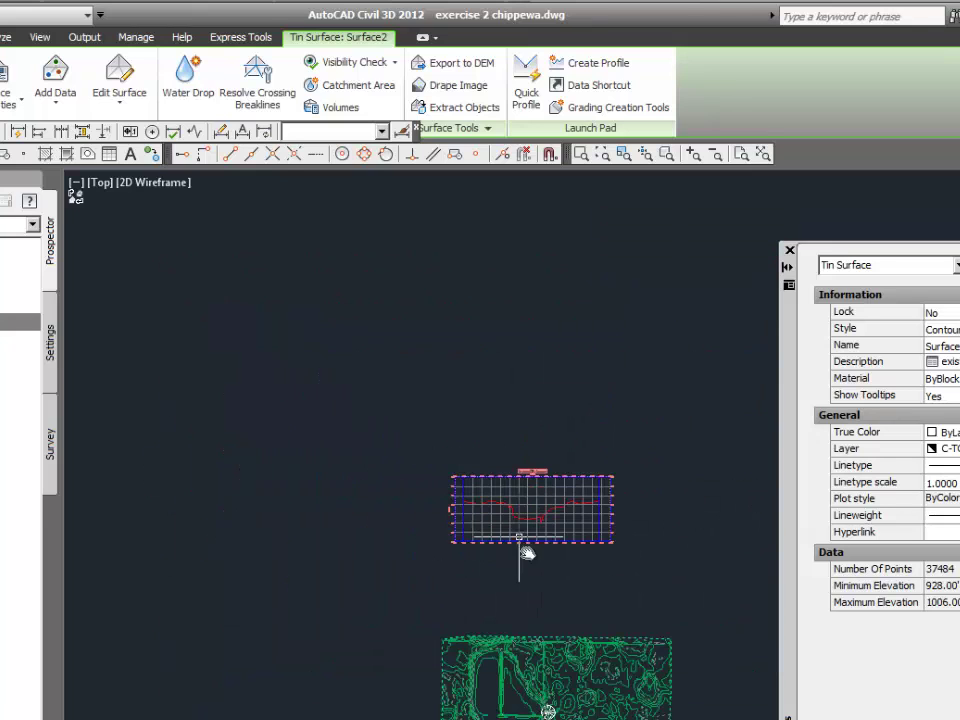